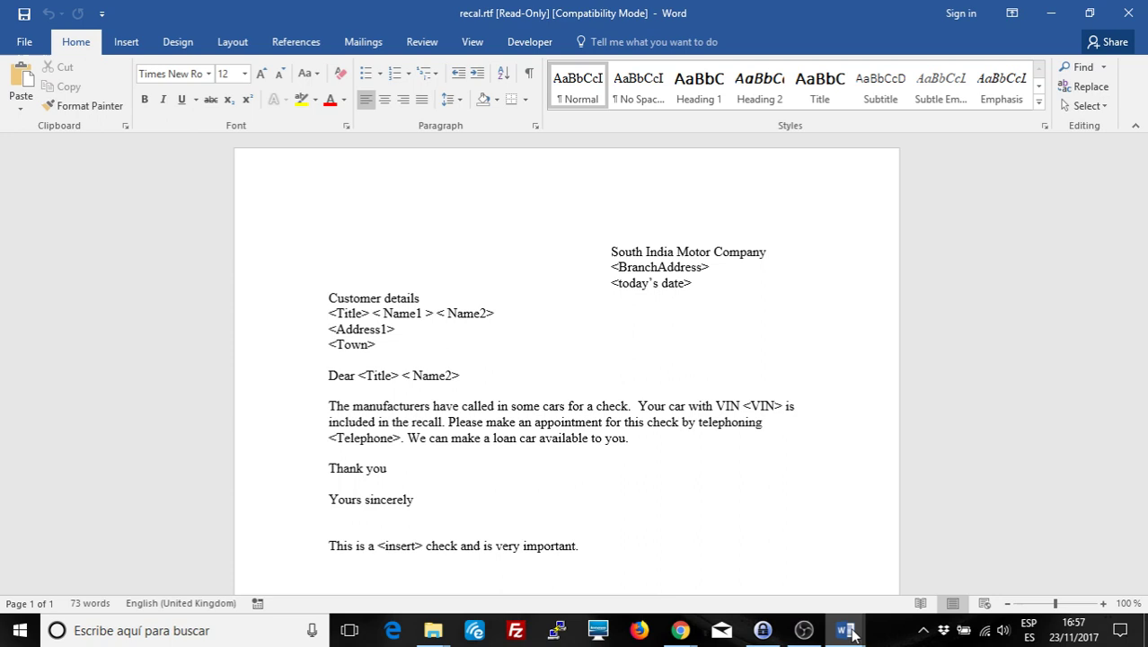
Bring the recal2 mail-merge letter forward and briefly toggle merge-field shading on and off
mouse_move(845, 631)
left_click(766, 580)
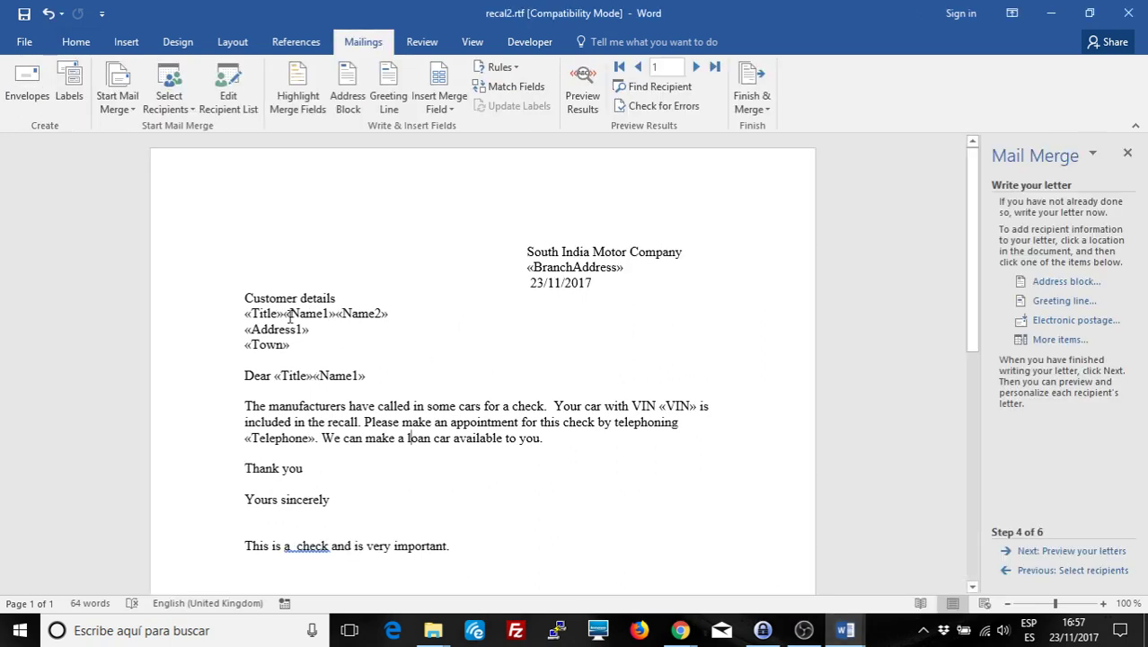
left_click(316, 87)
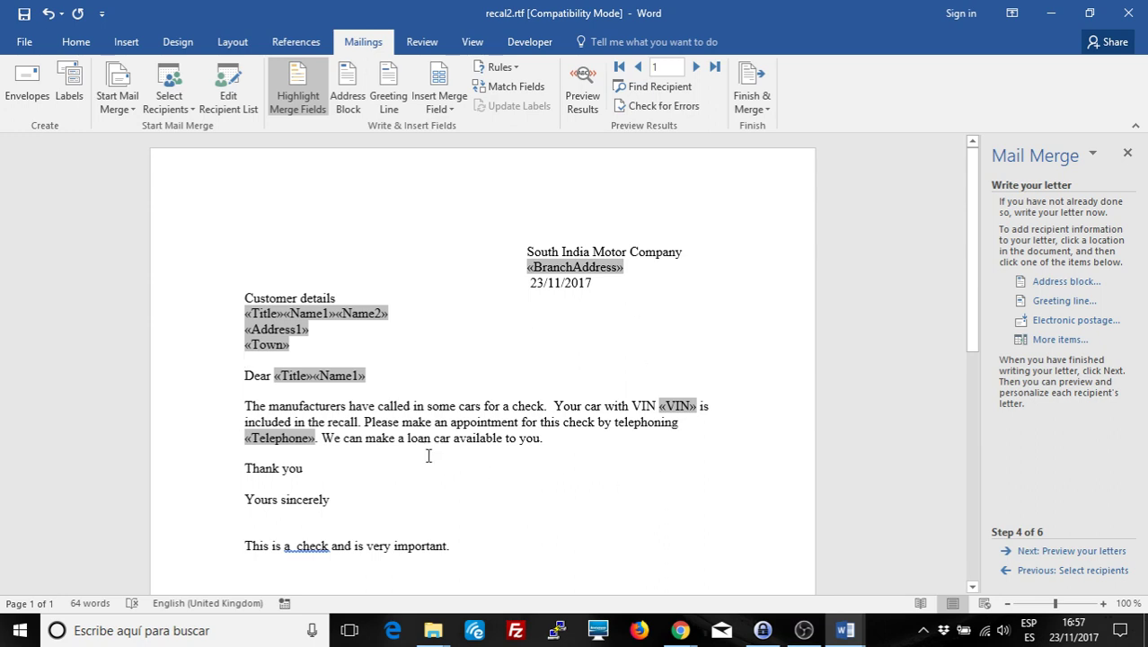
left_click(292, 90)
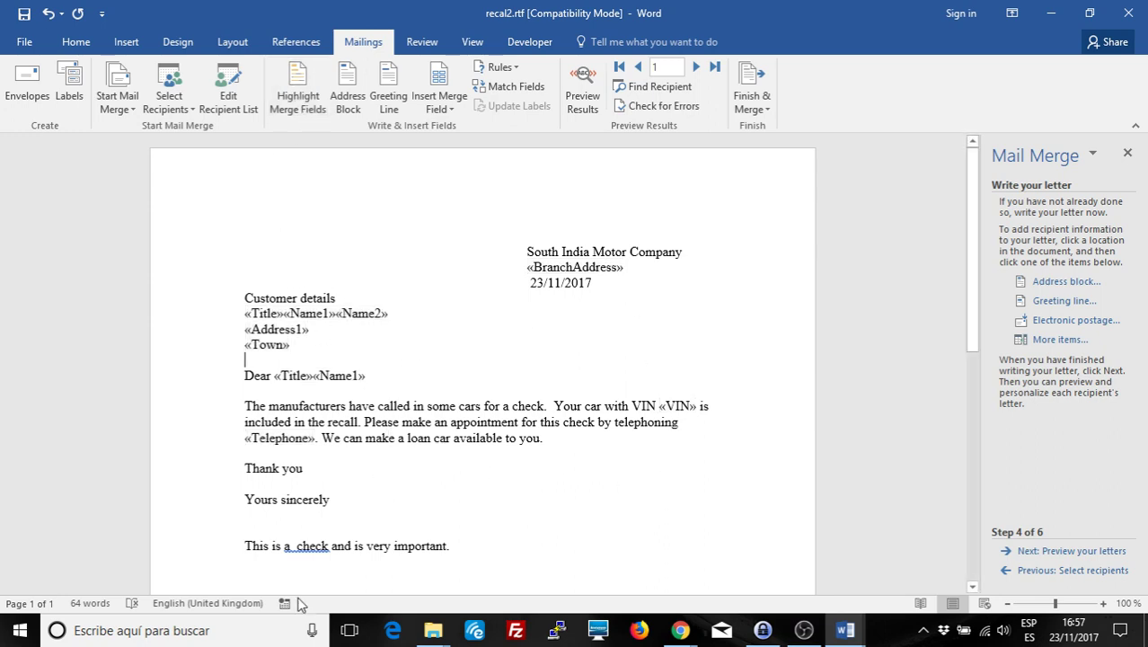
Copy the line 'This is a check and is very important.' onto a new line below it
left_click(293, 548)
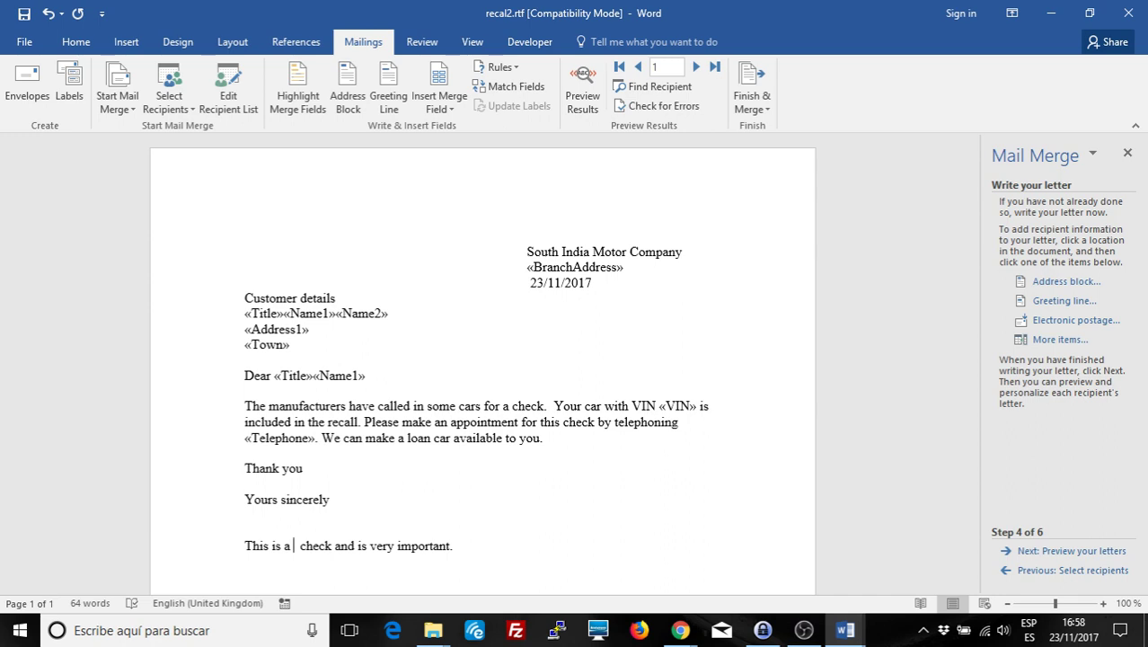
left_click_drag(458, 547, 245, 547)
key("ctrl+c")
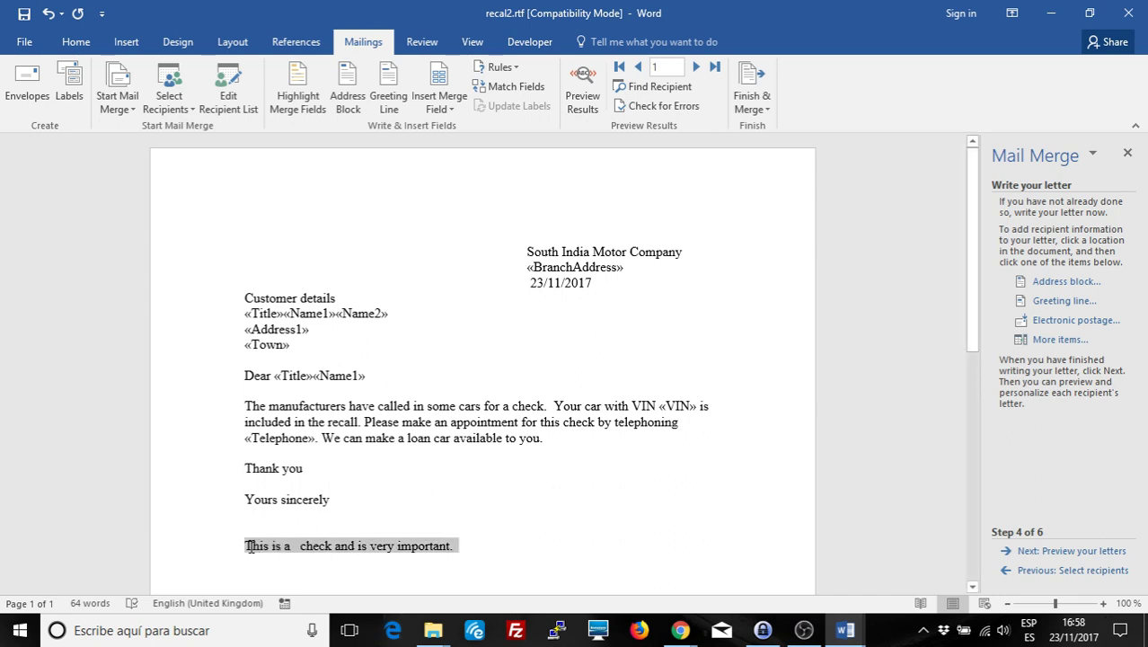
left_click(456, 546)
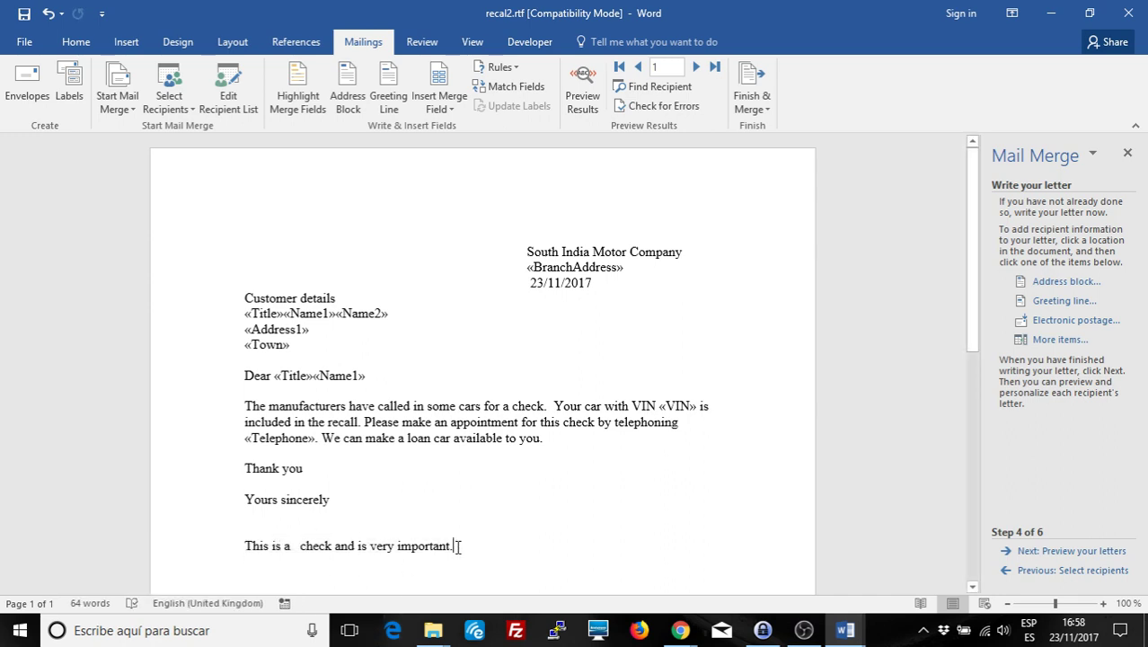
key("Return")
key("ctrl+v")
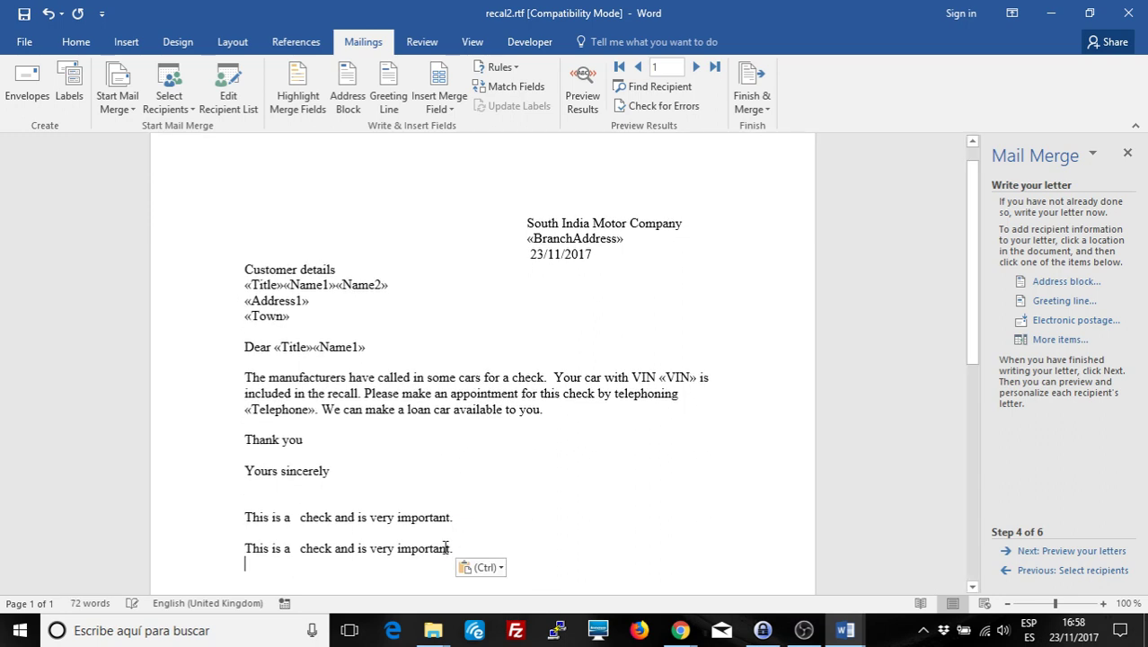
Place the insertion point after 'This is a' in the first check line
left_click(292, 518)
left_click(293, 548)
left_click(293, 518)
Insert an ask-once Fill-in field with prompt 'Insert Field 1 value', leaving its value prompt empty
left_click(500, 70)
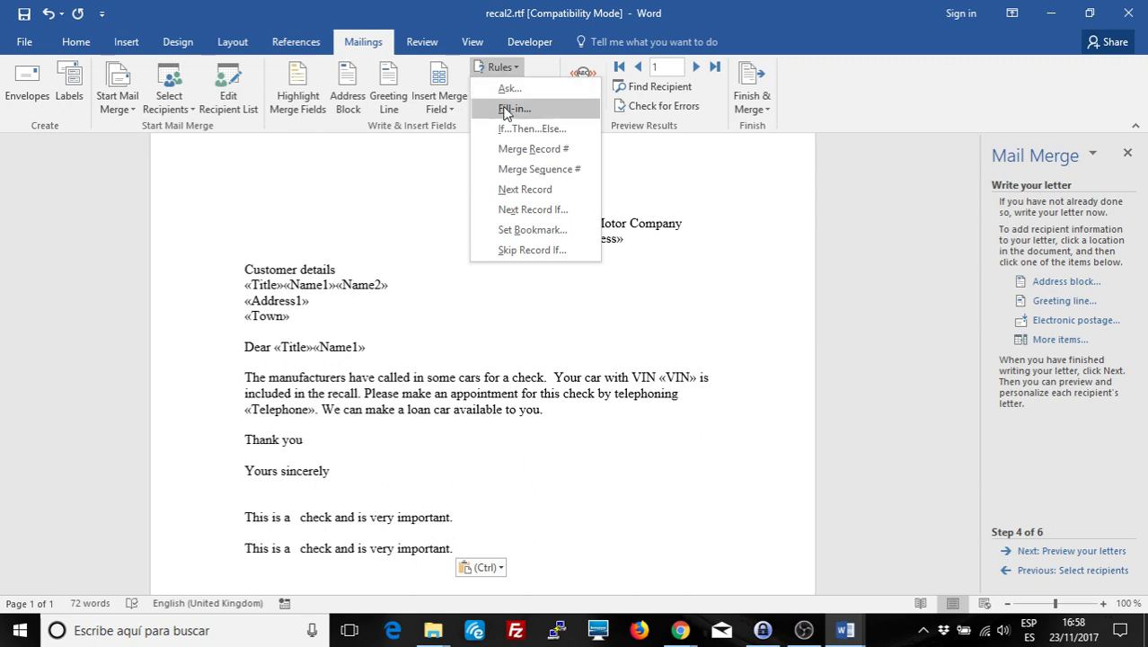
left_click(505, 109)
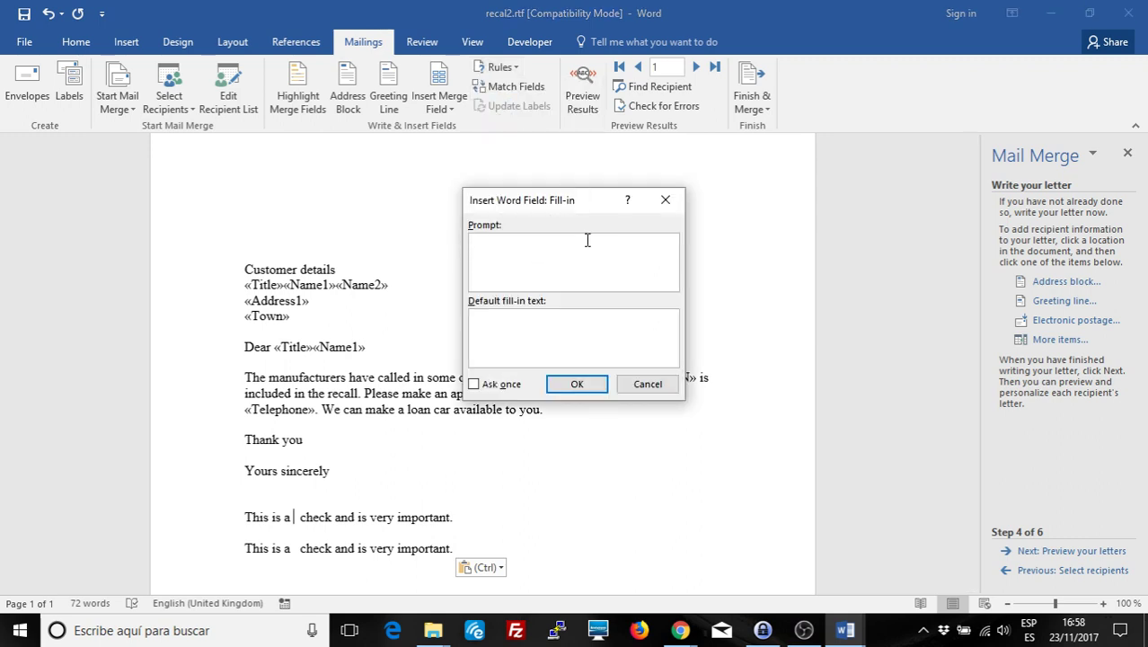
type("Inser")
type("t Field")
type(" 1 value")
left_click(473, 384)
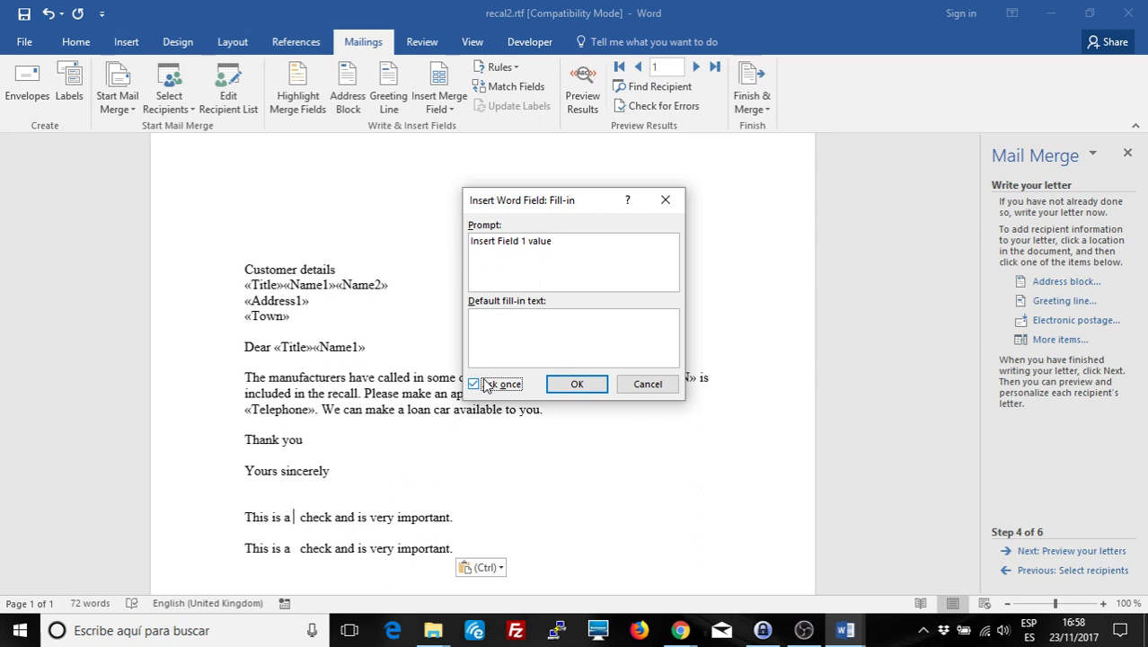
left_click(577, 383)
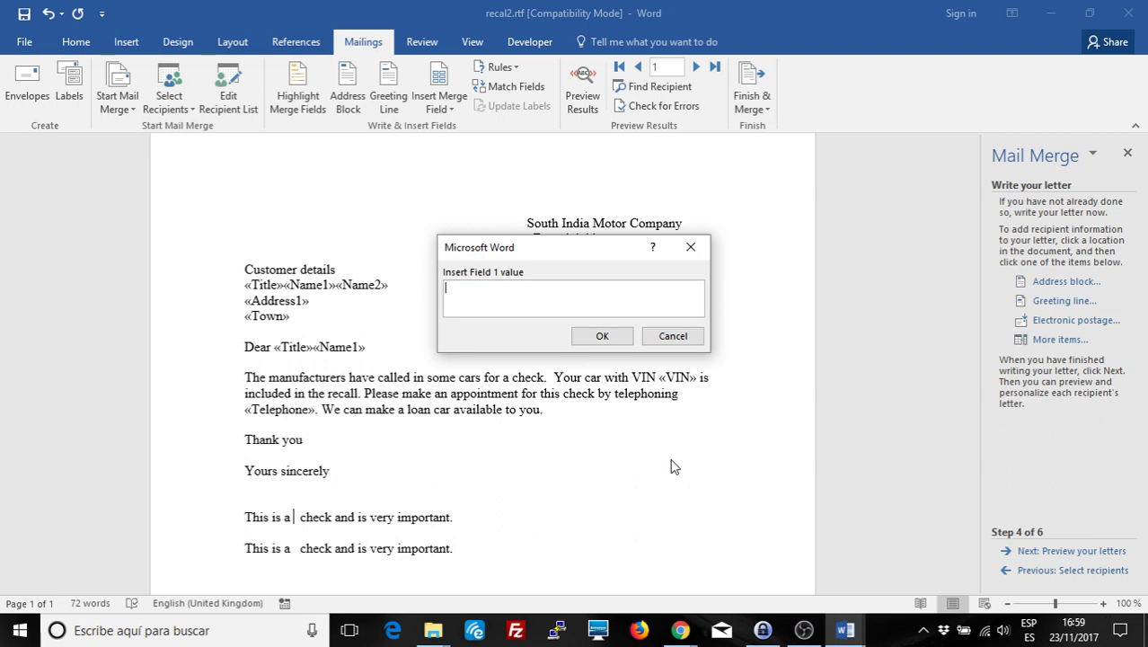
left_click(690, 249)
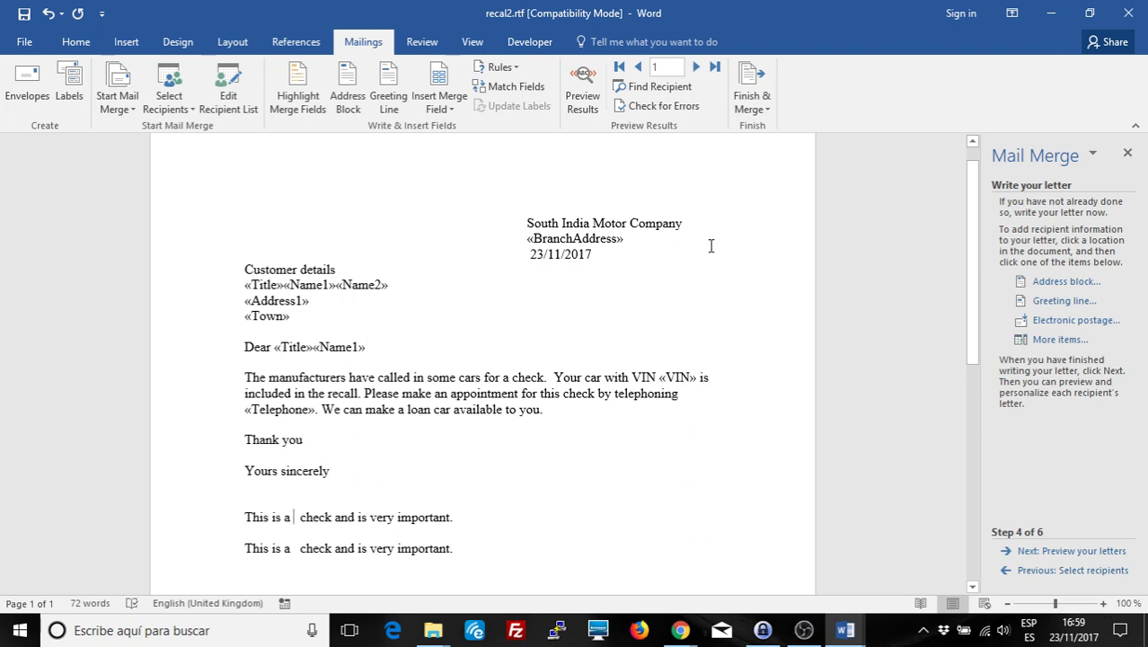
left_click(277, 76)
left_click(277, 76)
key("alt")
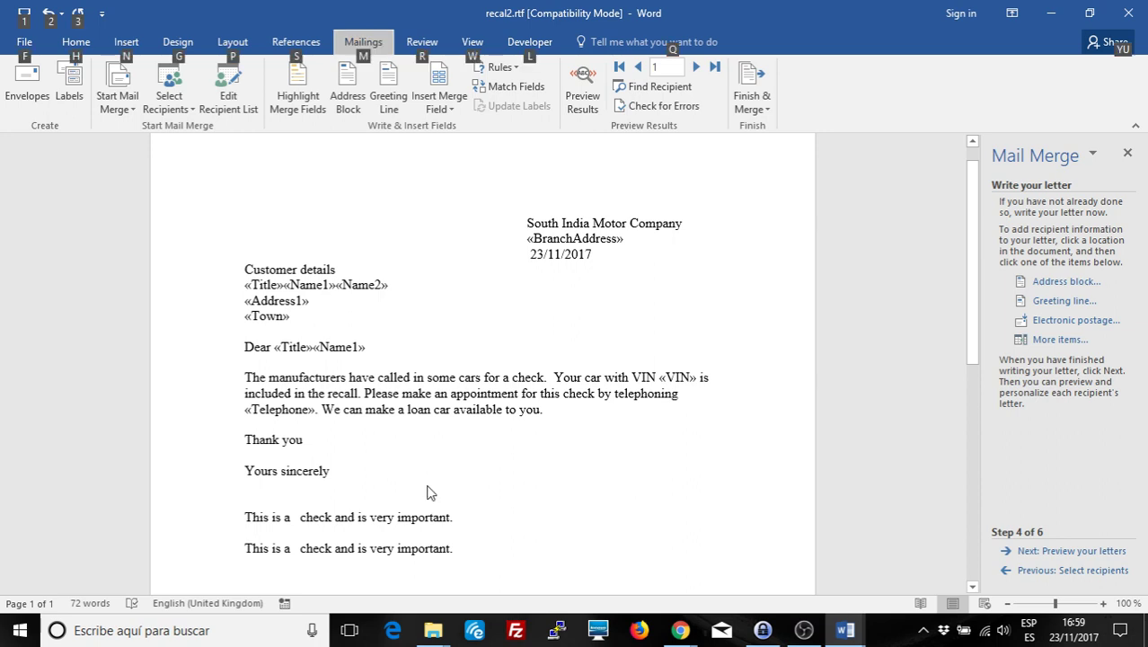
left_click(427, 493)
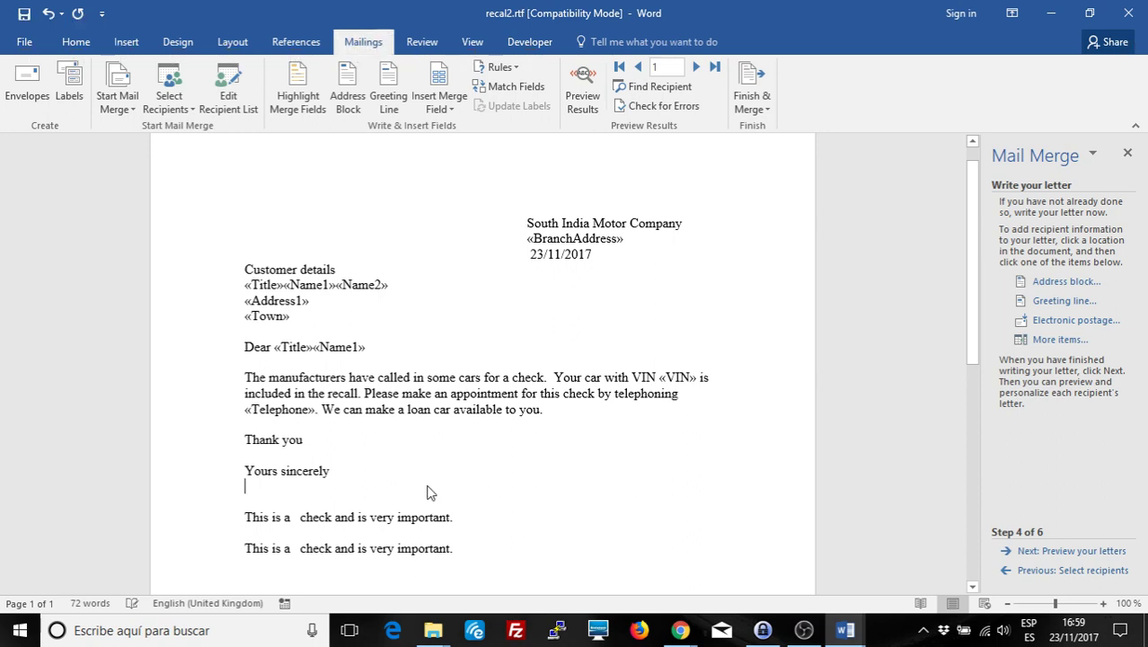
key("alt+F9")
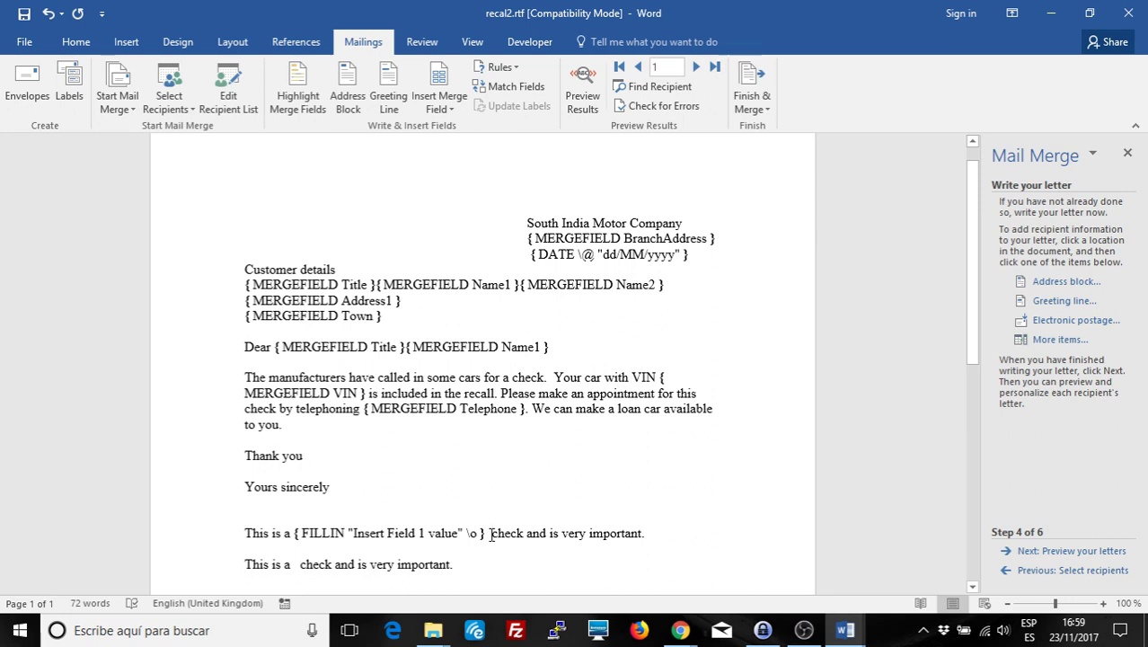
left_click(491, 535)
key("alt+F9")
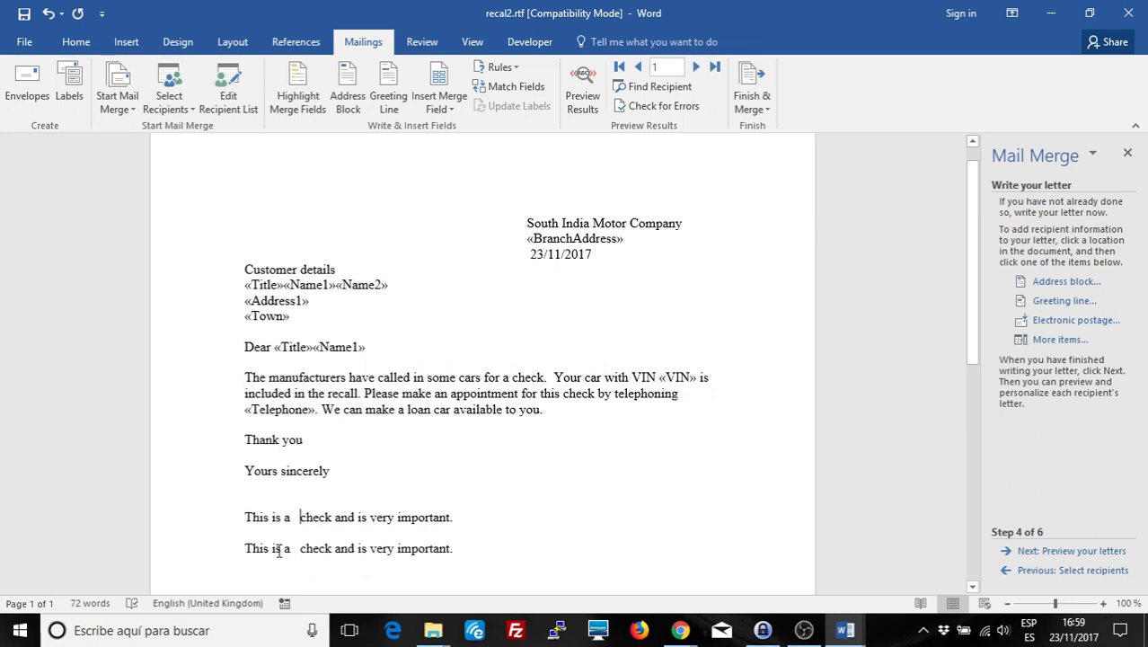
After 'This is a' in the second check line, start an Ask field bookmarked Typeofcheck
left_click(296, 548)
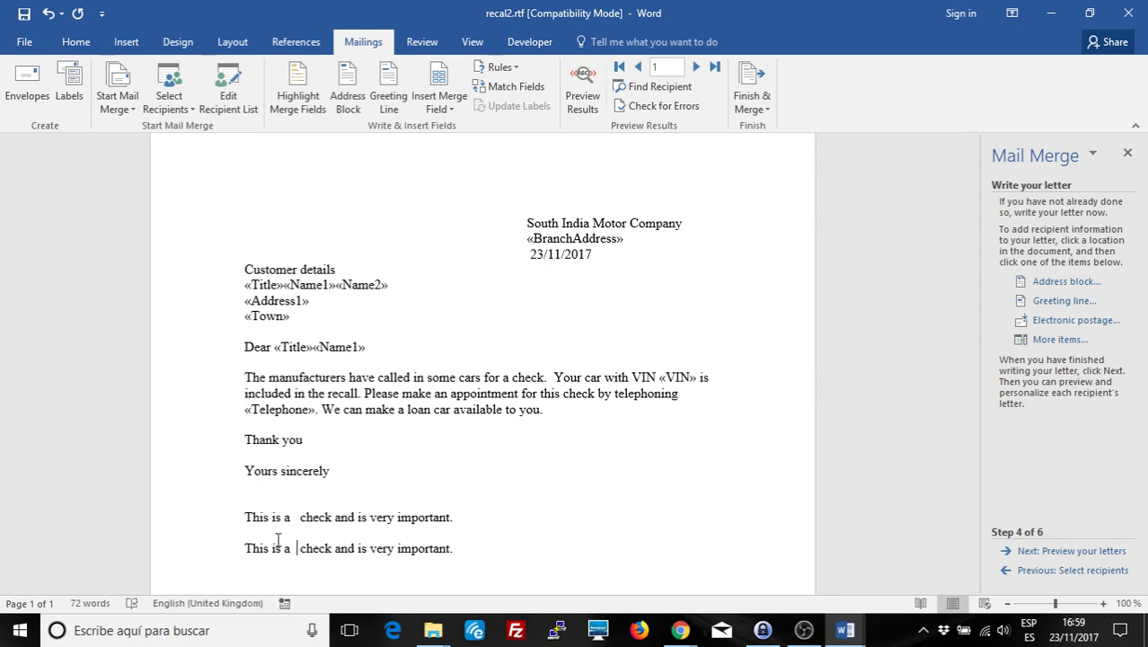
left_click(500, 67)
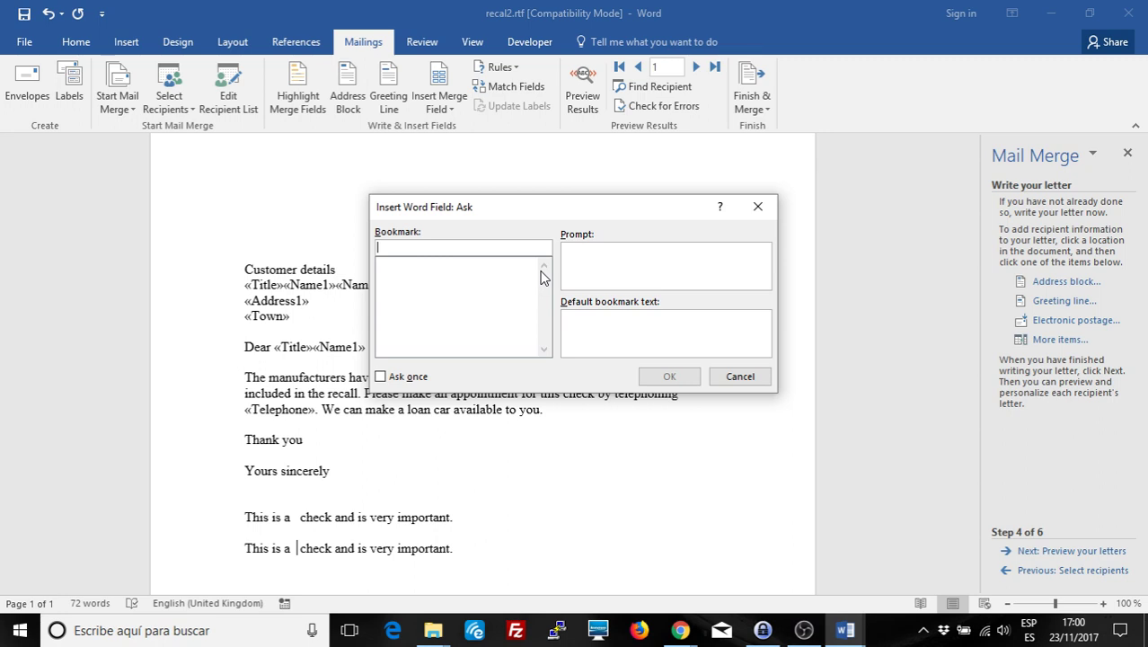
type("Wal")
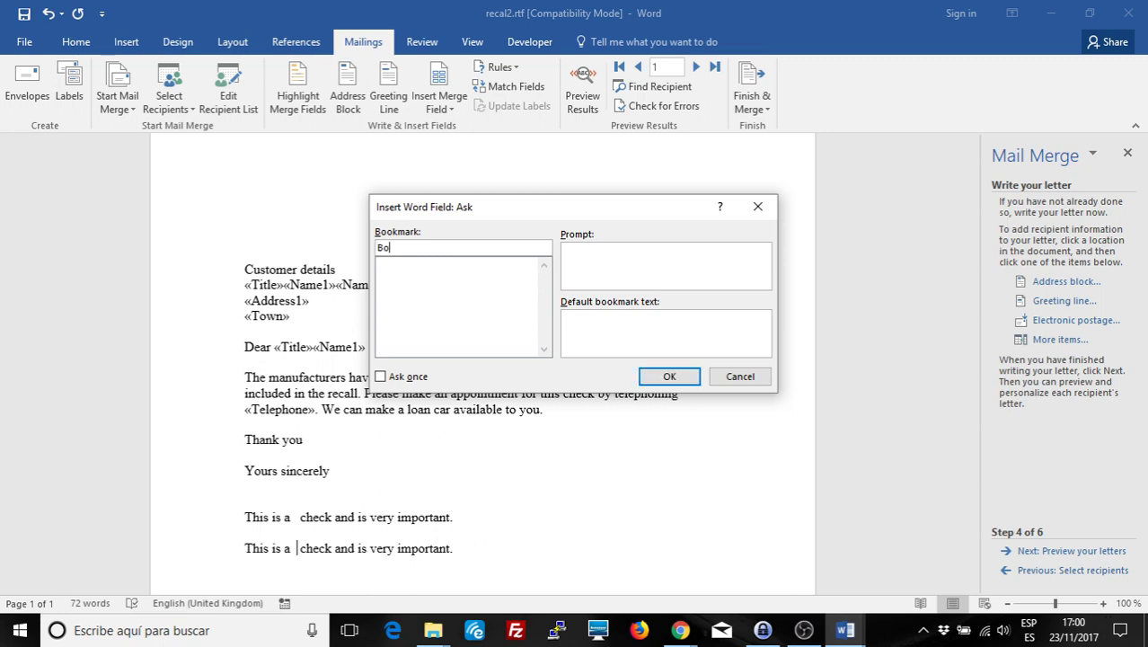
key("BackSpace")
key("BackSpace")
key("BackSpace")
type("Check")
key("BackSpace")
key("BackSpace")
key("BackSpace")
key("BackSpace")
key("BackSpace")
type("Type ab")
key("BackSpace")
key("BackSpace")
key("BackSpace")
type("e")
key("BackSpace")
type("eo")
type("fcheck")
Give the Ask field the prompt 'Insert field 2', set it to ask once, and insert it
left_click(380, 377)
left_click(627, 270)
type("Insert")
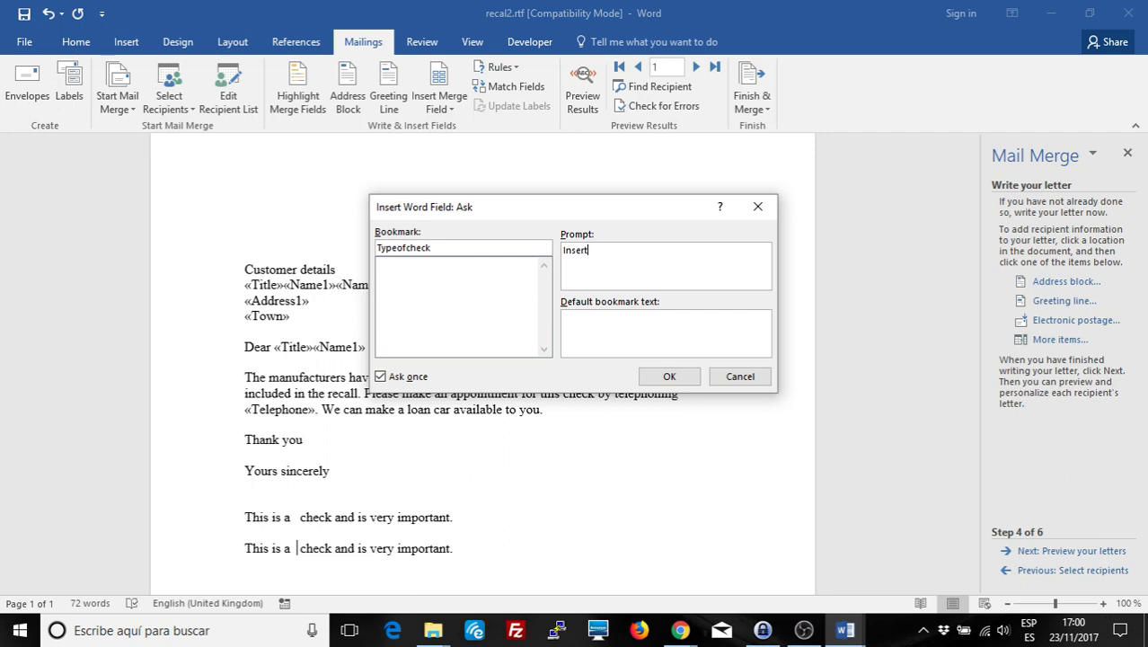
type(" field 2")
left_click(669, 376)
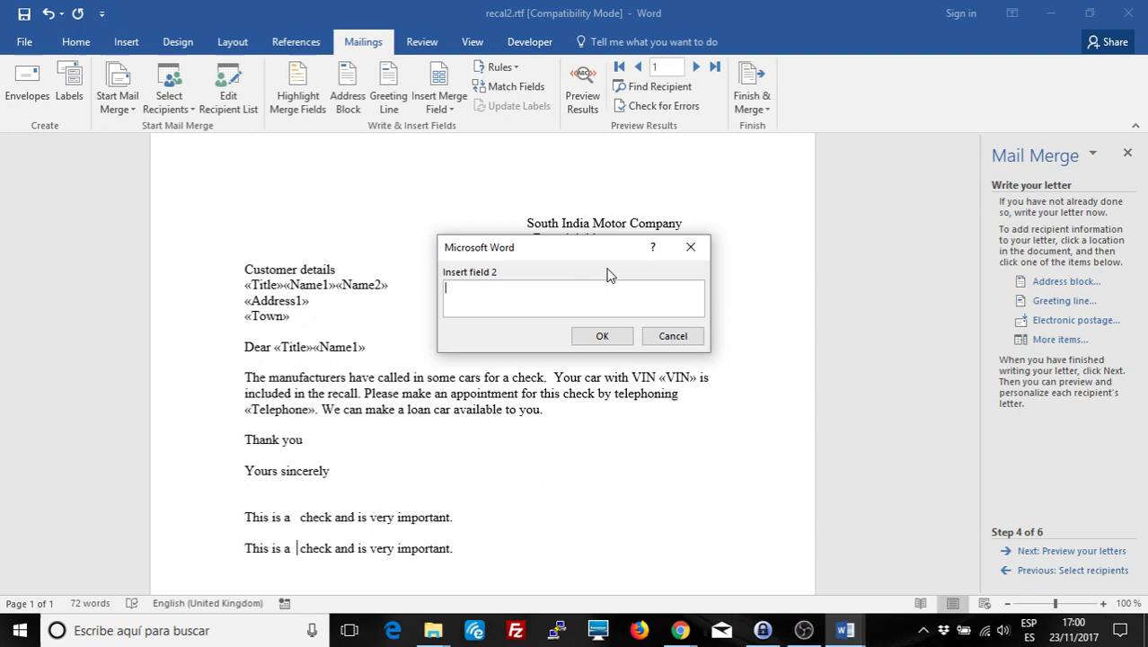
left_click(690, 248)
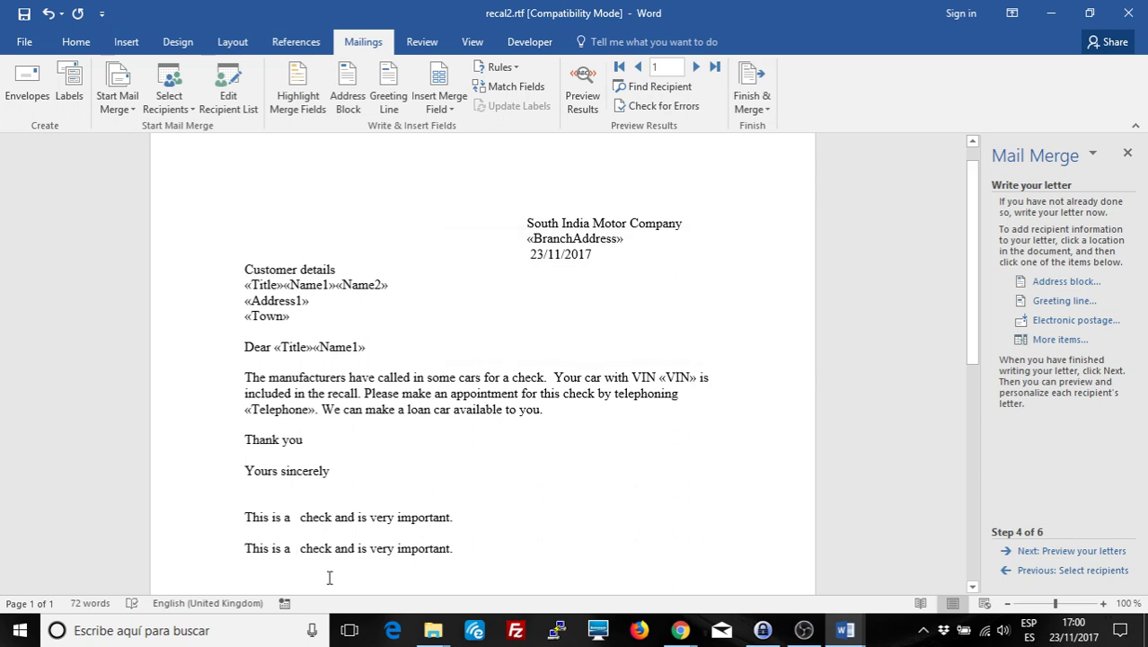
left_click(296, 100)
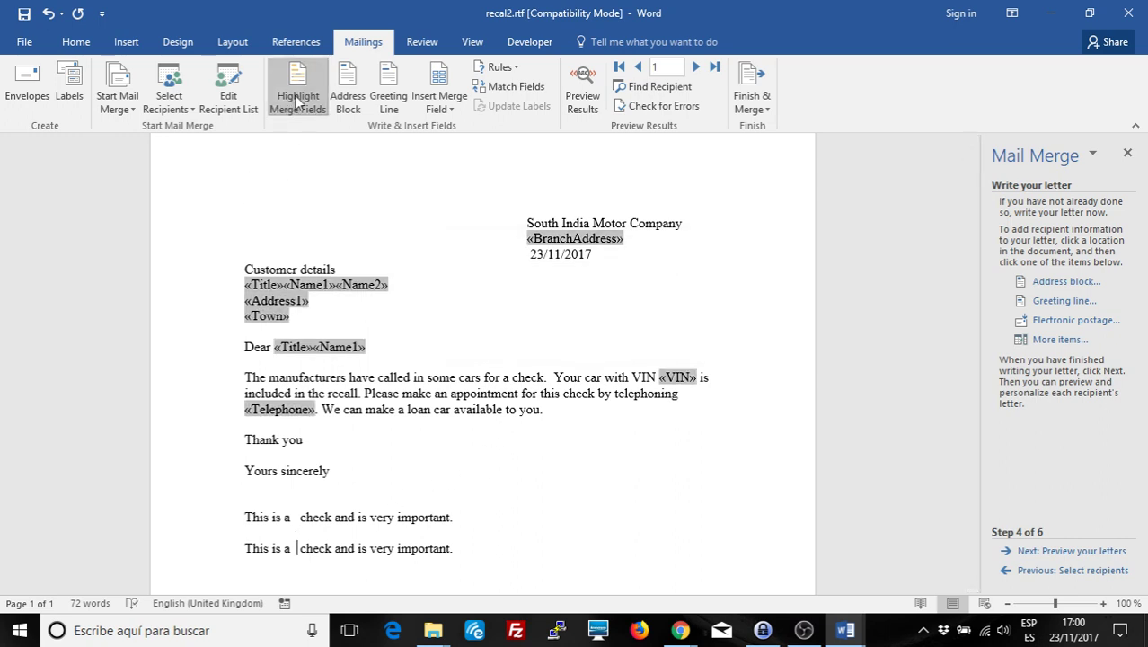
left_click(296, 101)
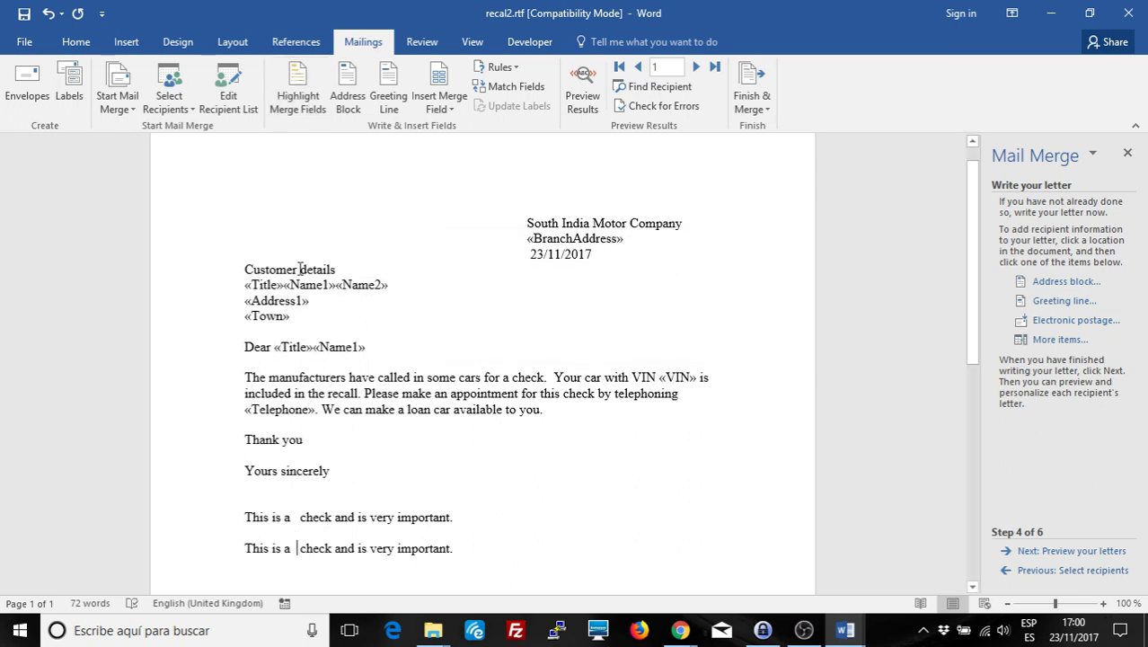
left_click(278, 411)
right_click(278, 414)
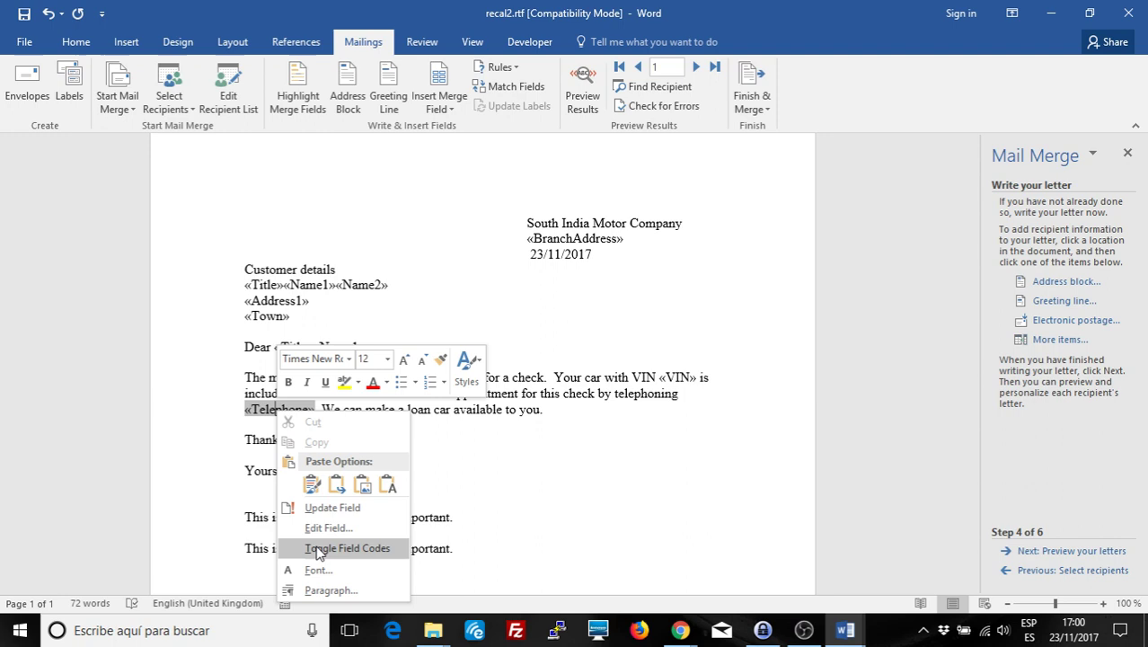
left_click(316, 550)
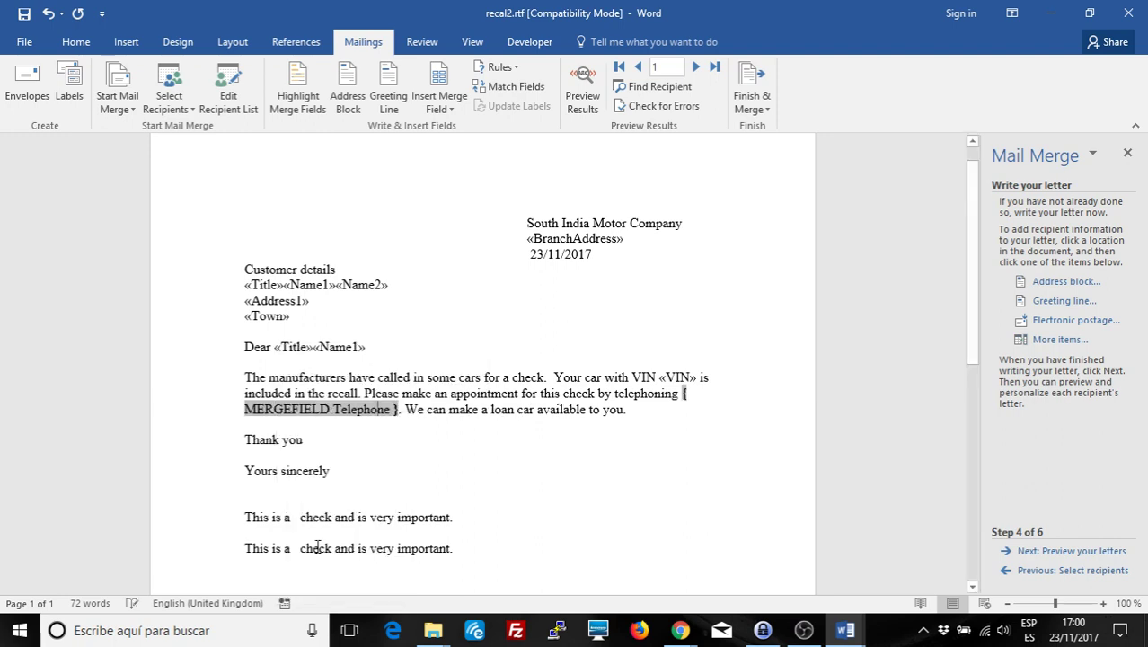
right_click(329, 408)
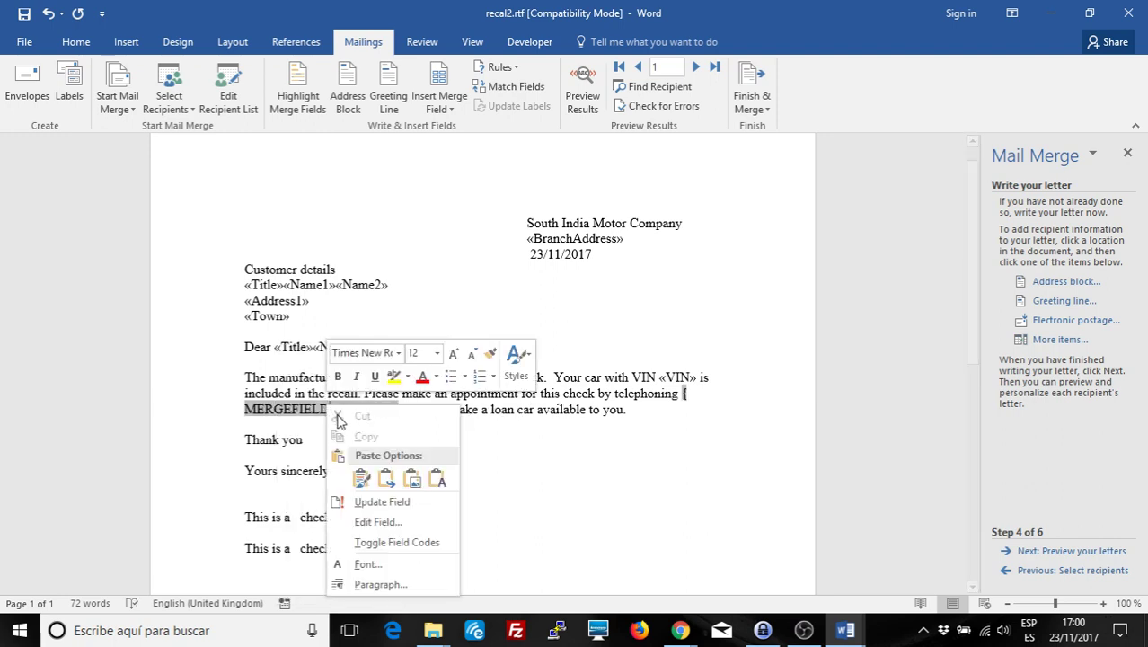
left_click(381, 540)
left_click(296, 549)
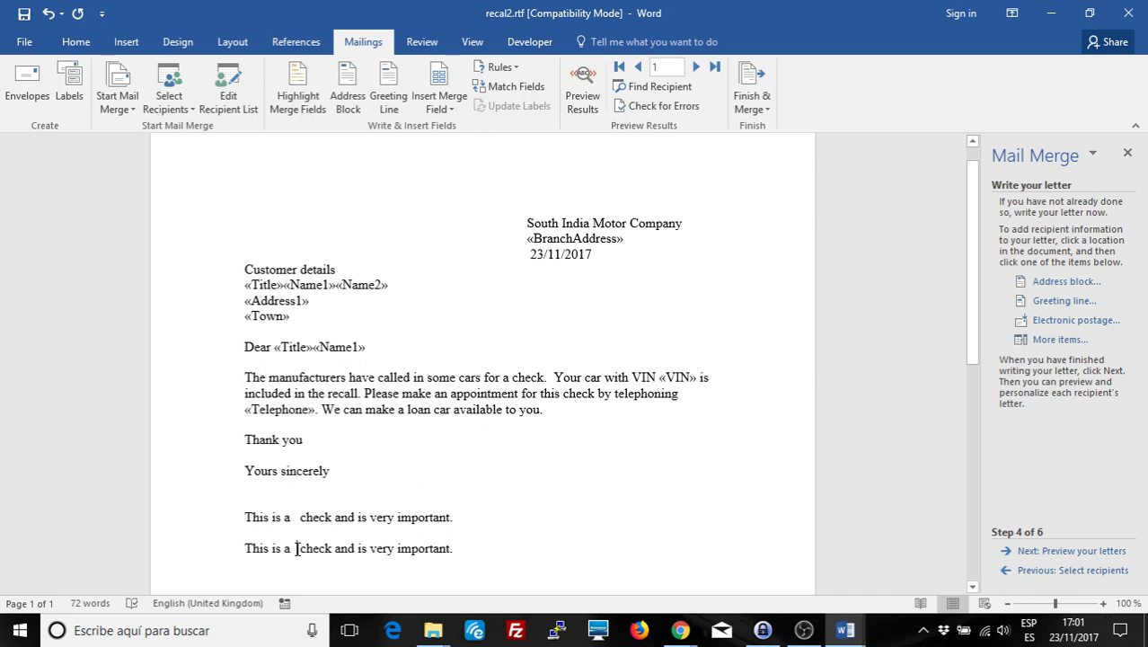
key("alt")
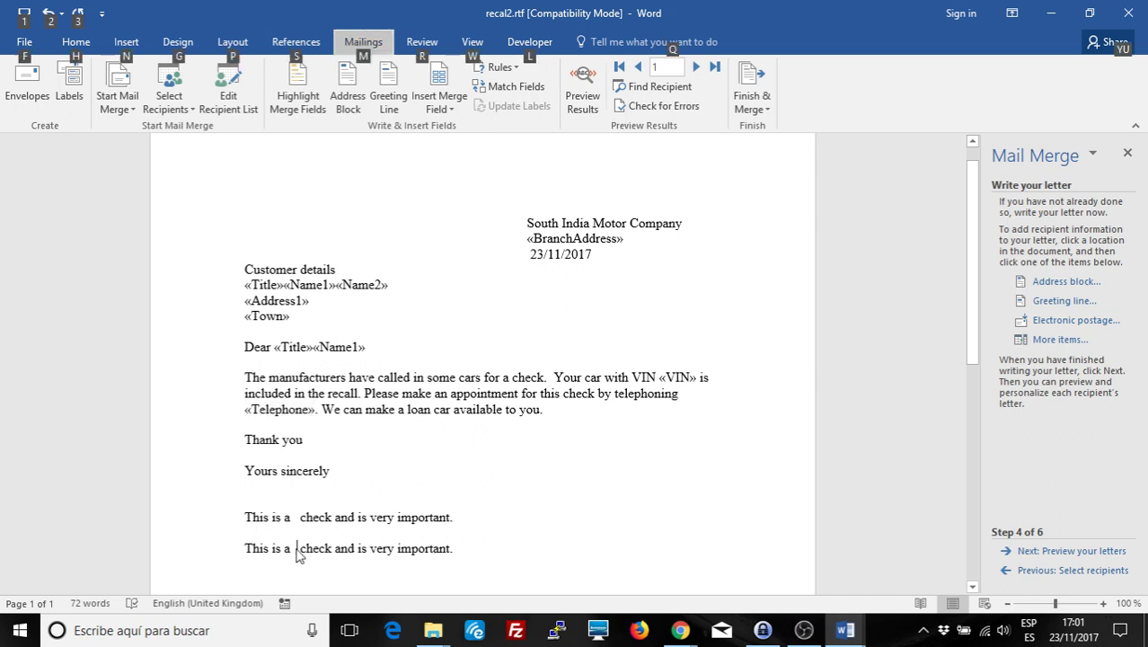
Insert a {Typeofcheck} reference field before 'check' in the second check line
key("Escape")
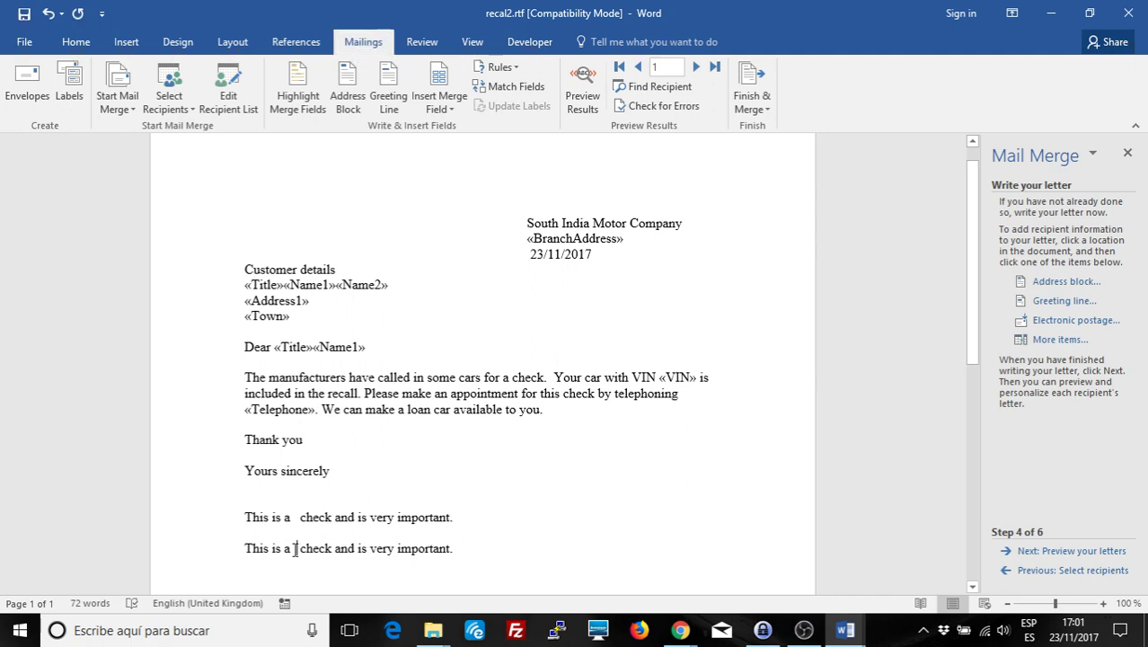
key("alt+F9")
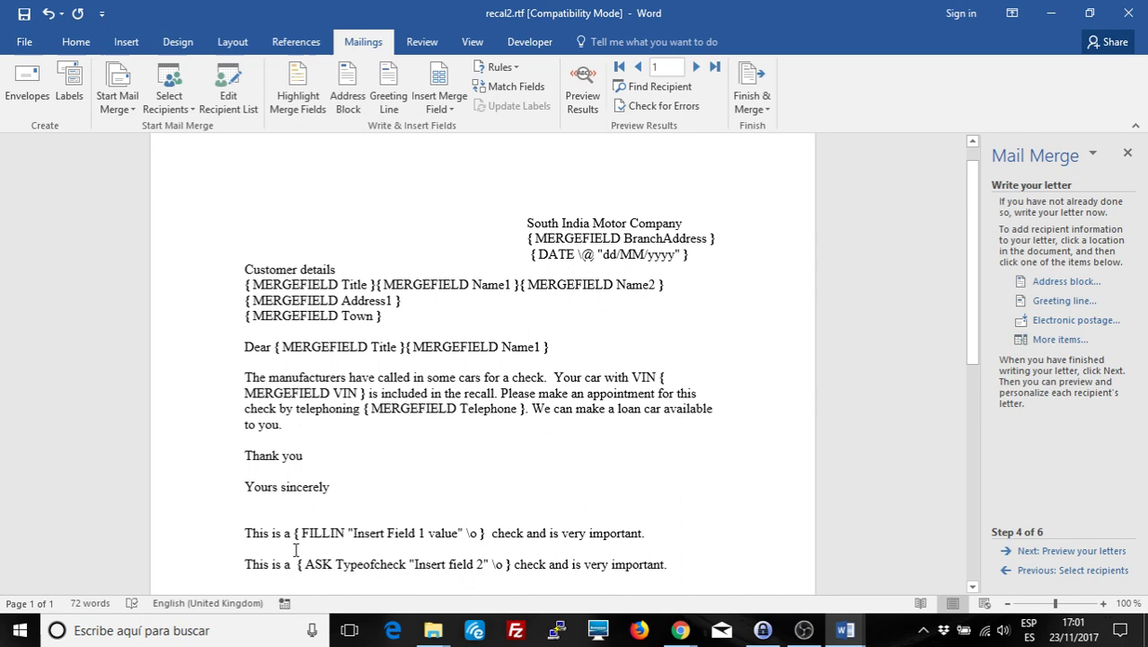
key("alt+F9")
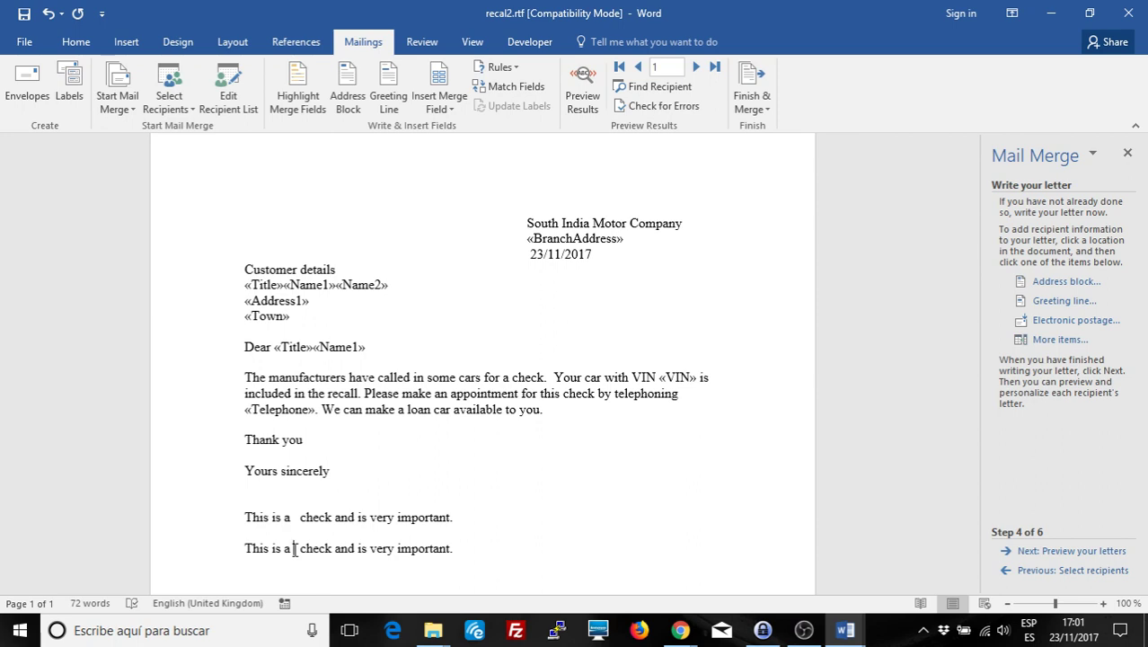
key("ctrl+F9")
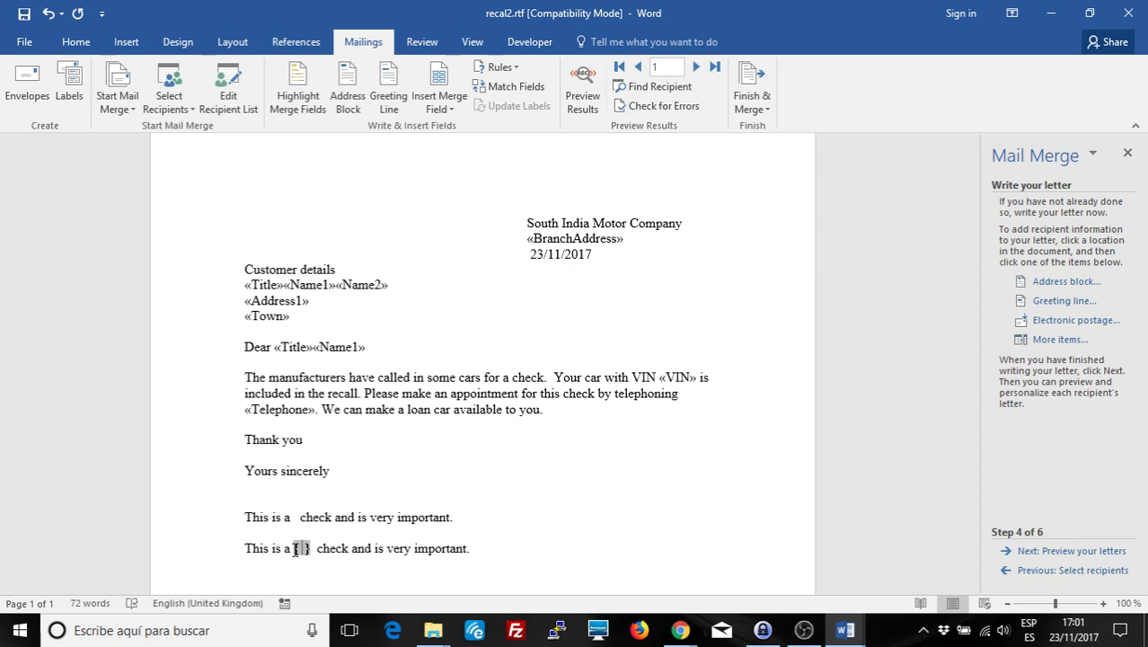
type("Ty")
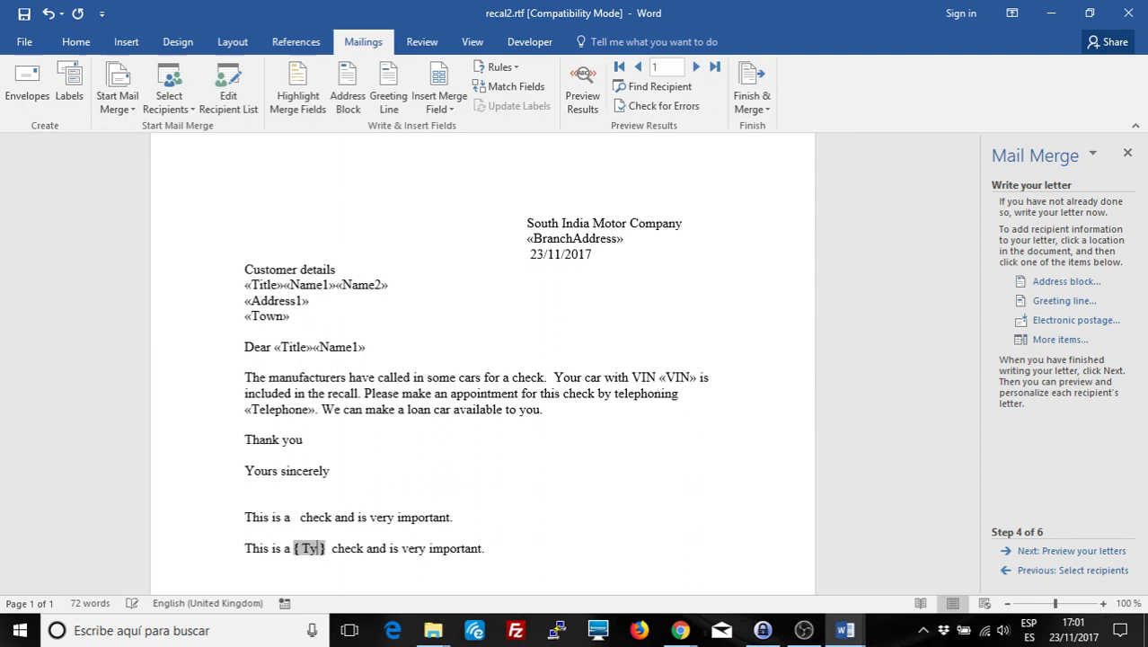
type("pe")
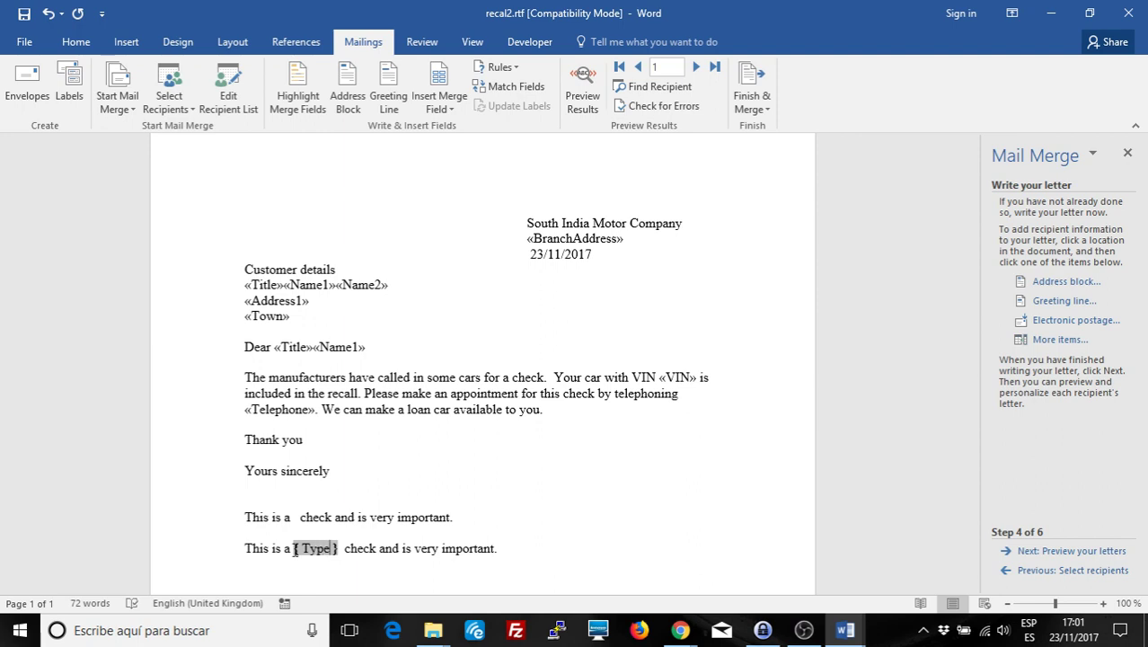
key("alt+F9")
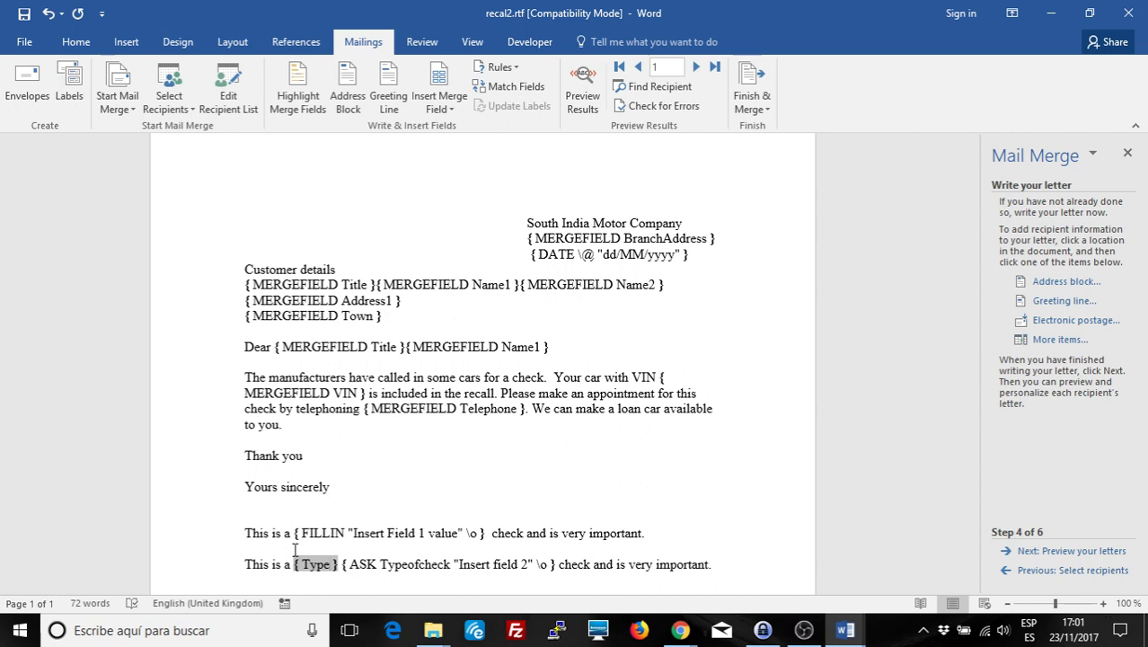
type("of")
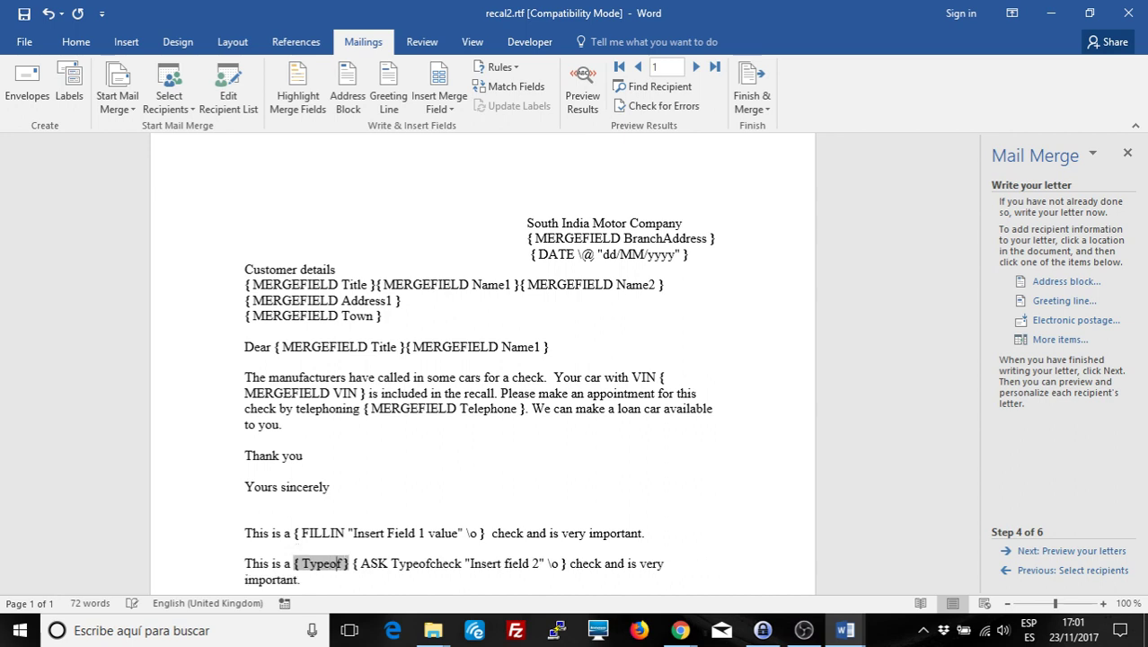
type("check")
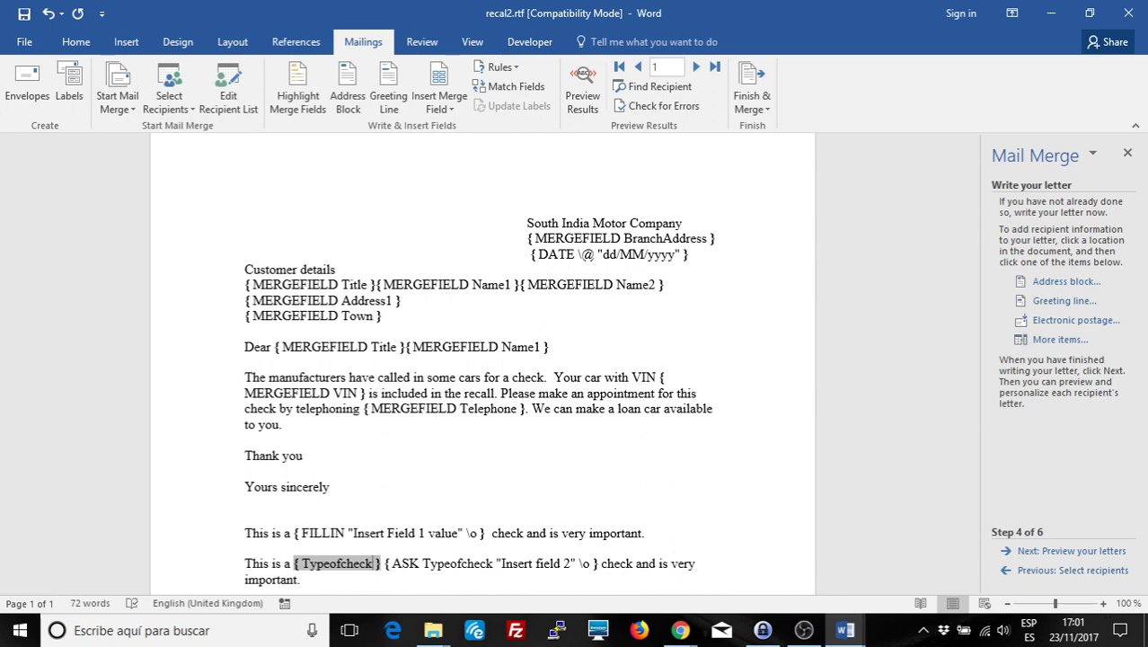
key("alt+F9")
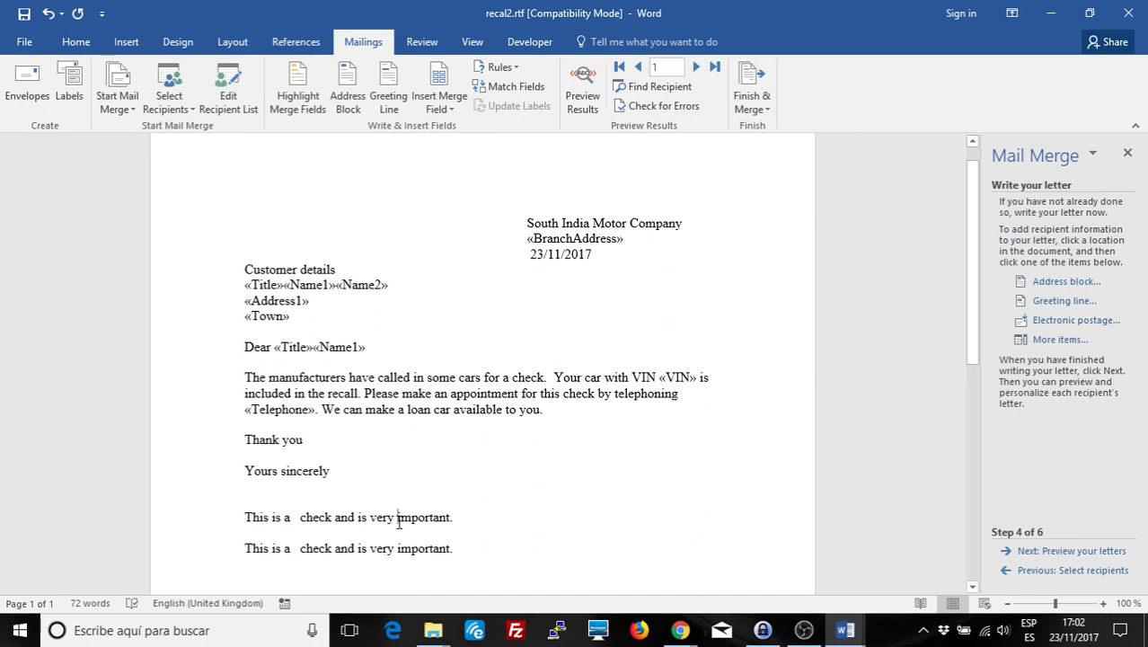
Check the field codes to confirm the Typeofcheck reference precedes the ASK field, then save
left_click(307, 99)
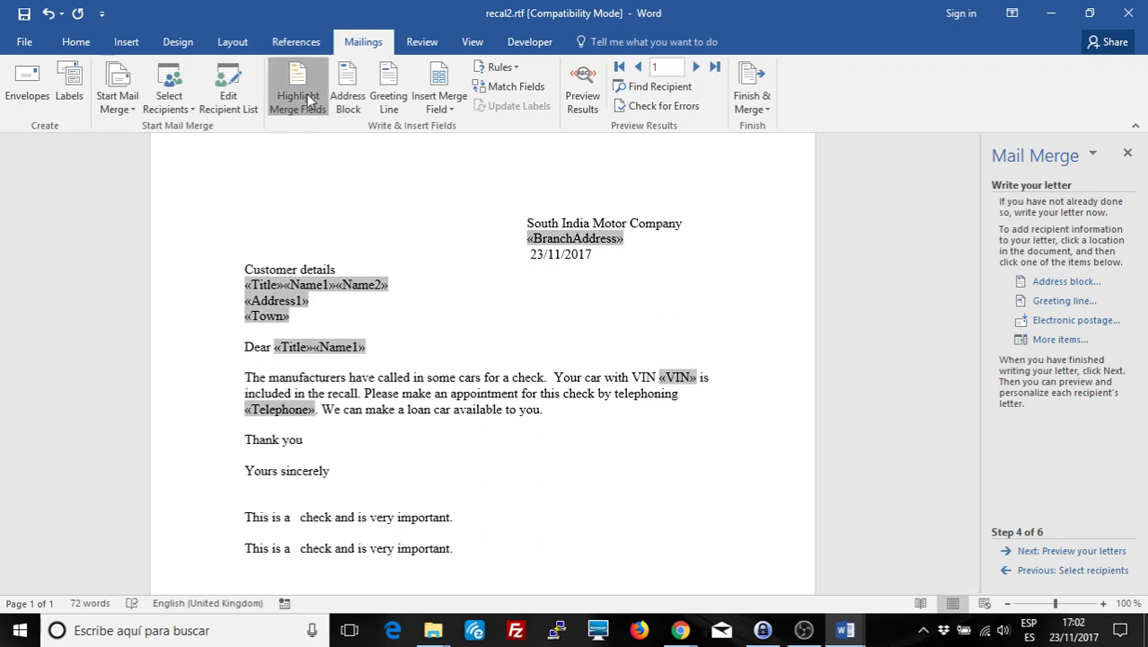
left_click(307, 99)
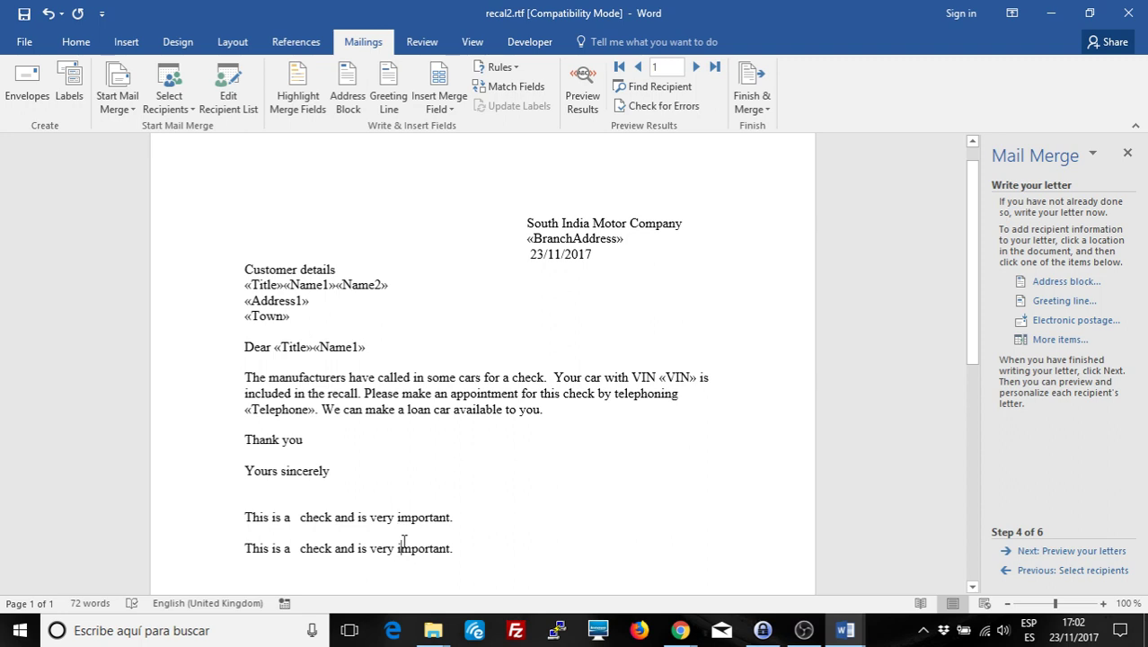
key("alt+F9")
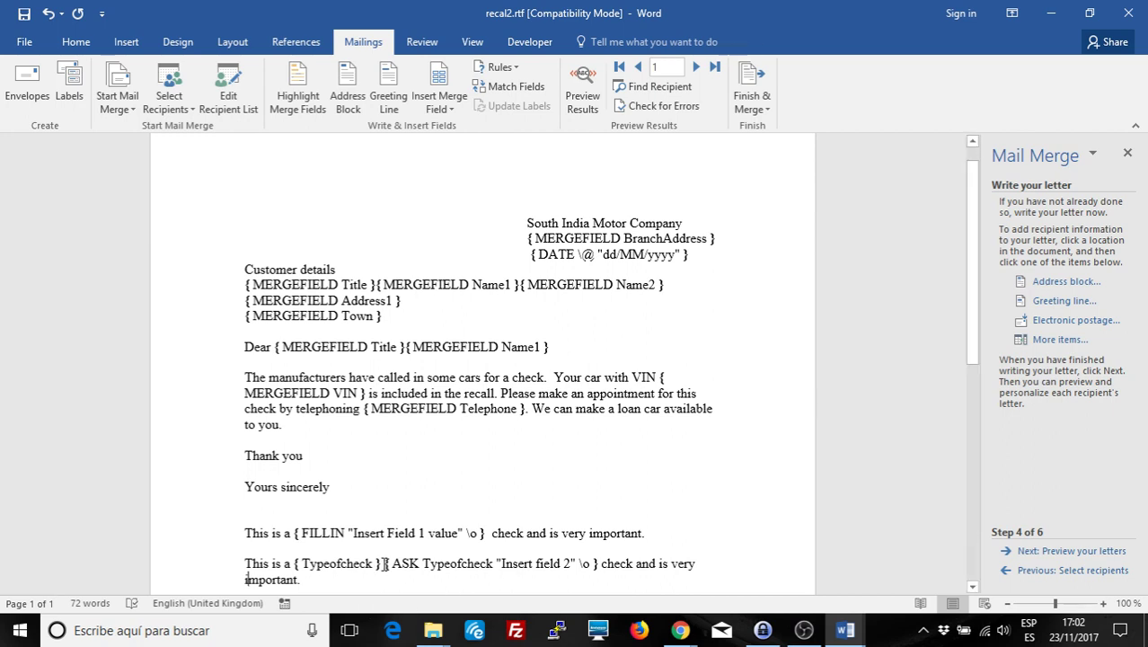
scroll(385, 563, "down", 1)
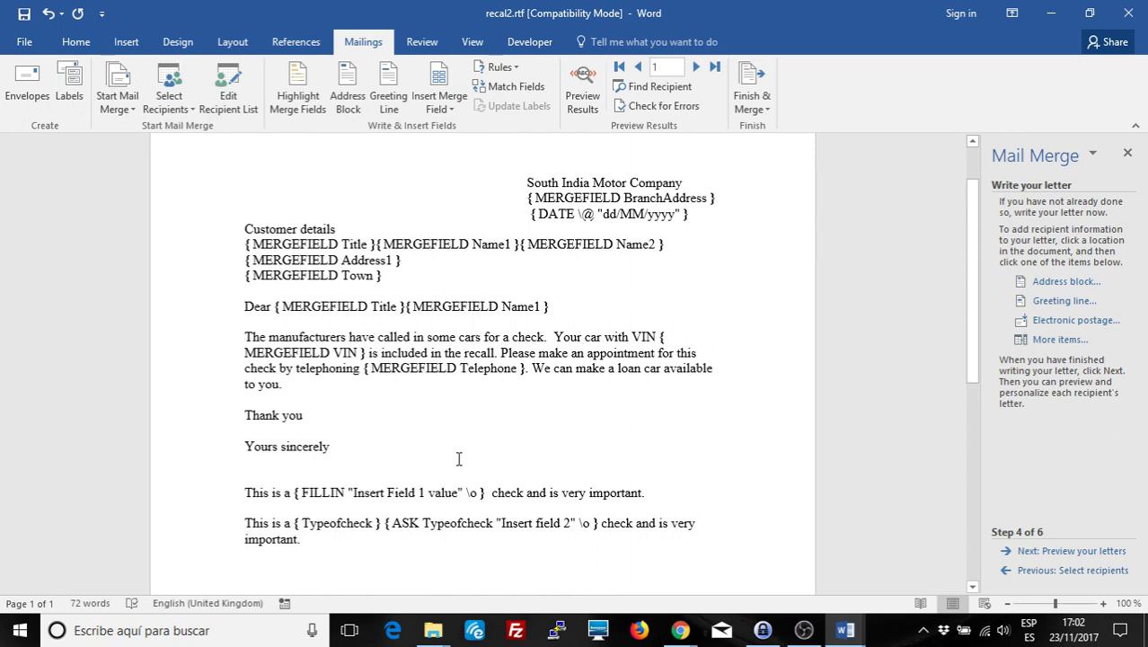
key("alt+F9")
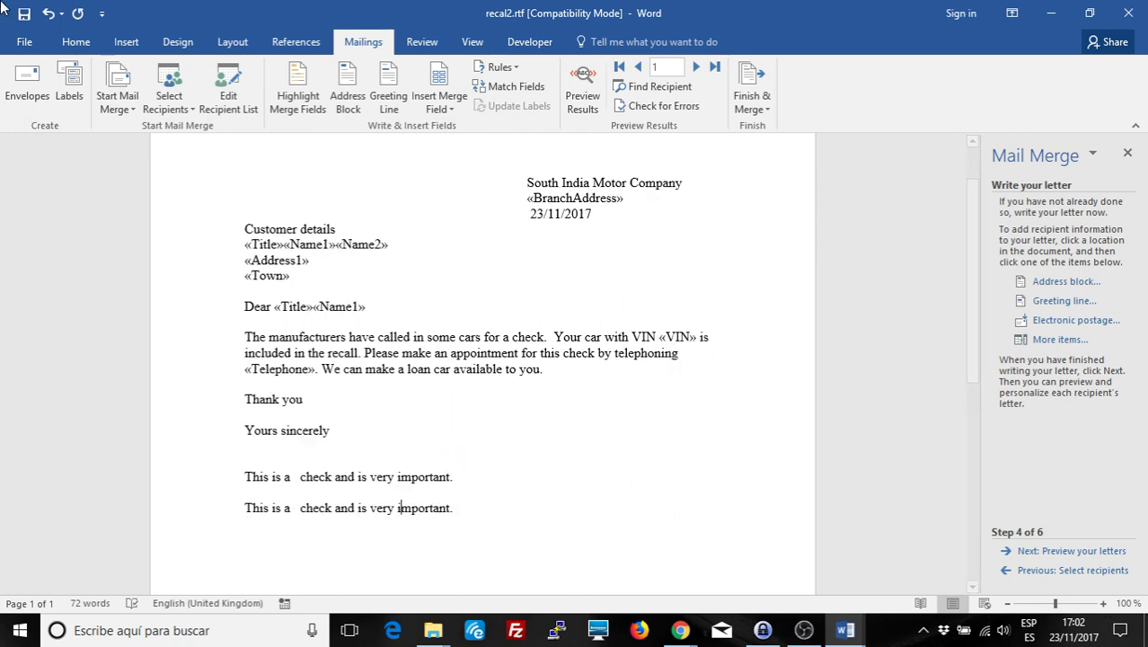
left_click(32, 17)
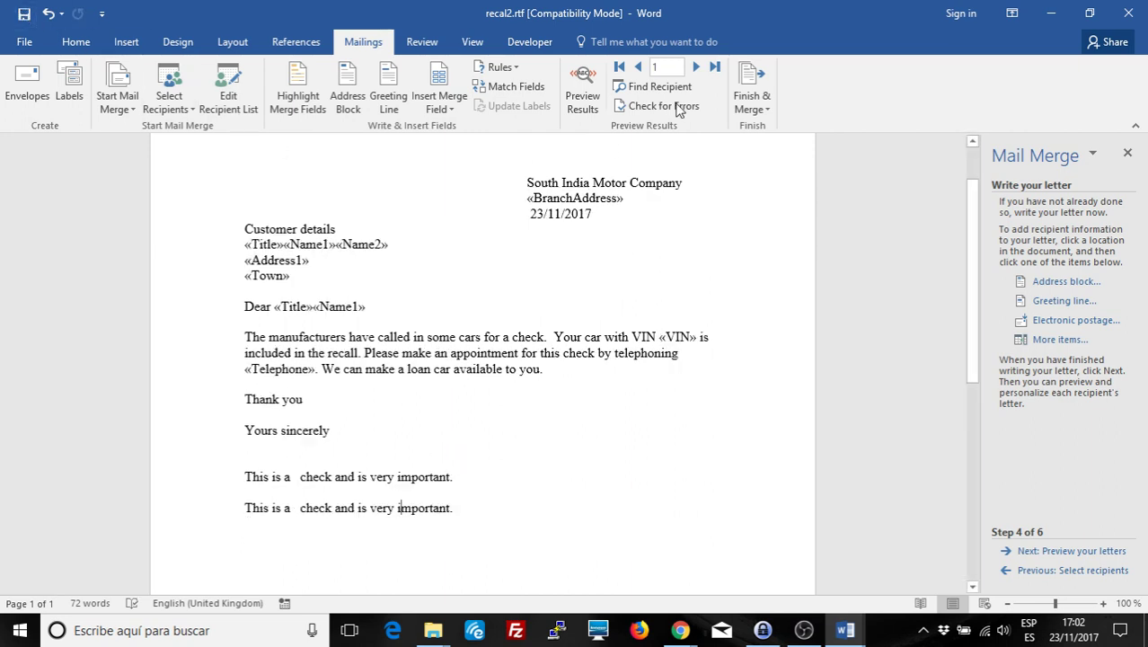
Merge all records to Print Documents using the Microsoft Print to PDF printer
left_click(752, 99)
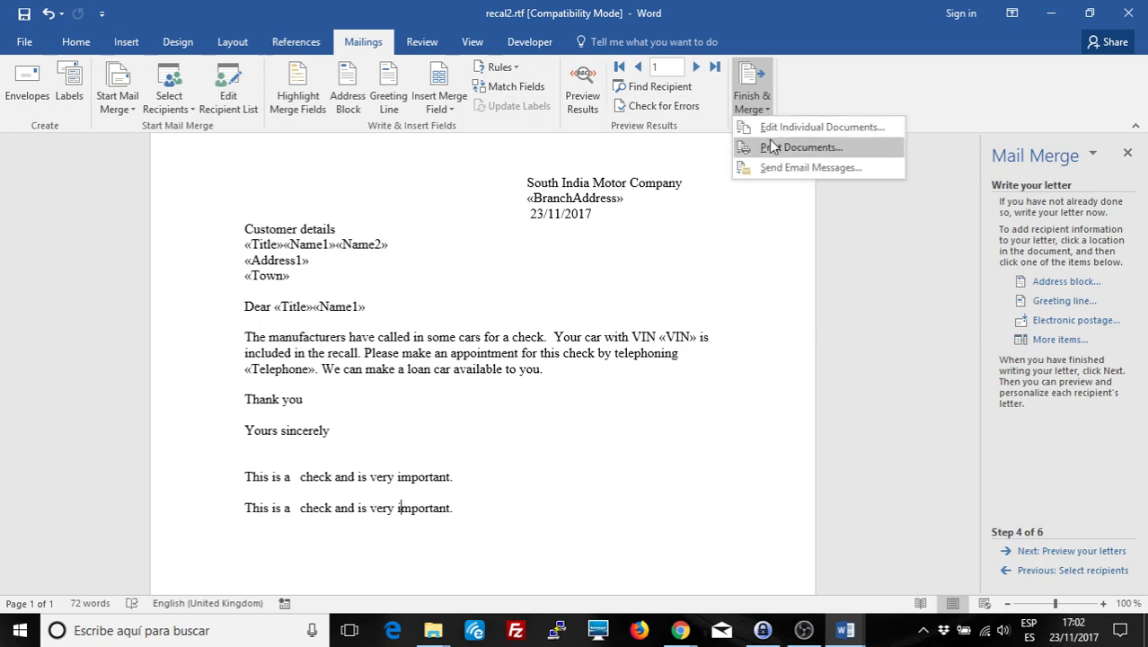
left_click(770, 148)
left_click(563, 347)
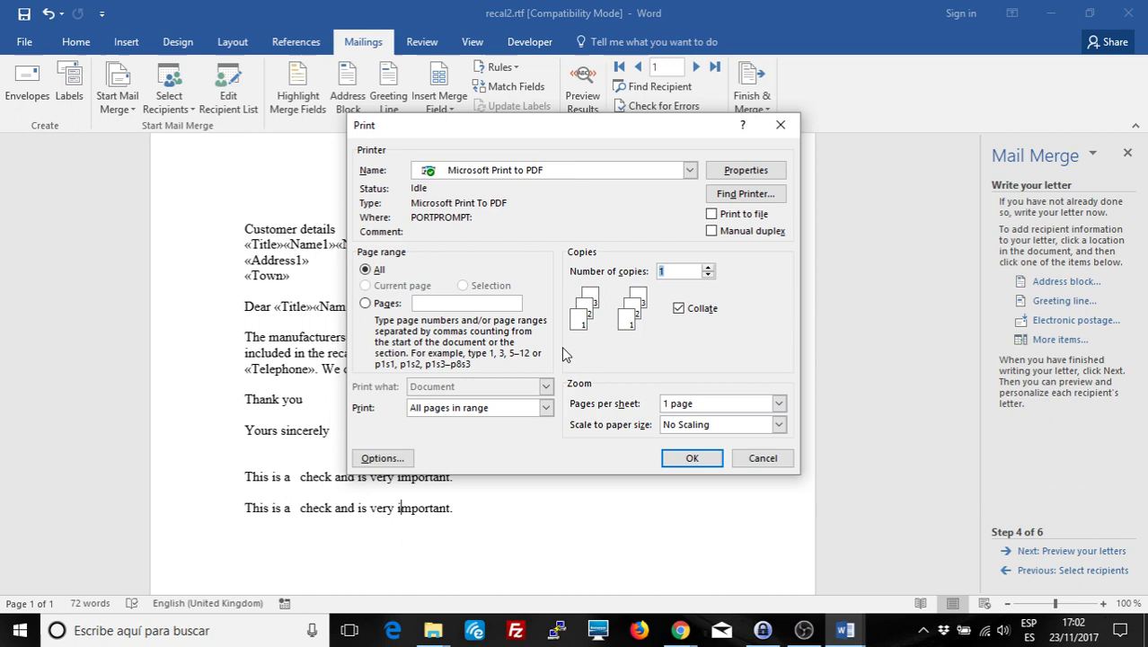
left_click(693, 460)
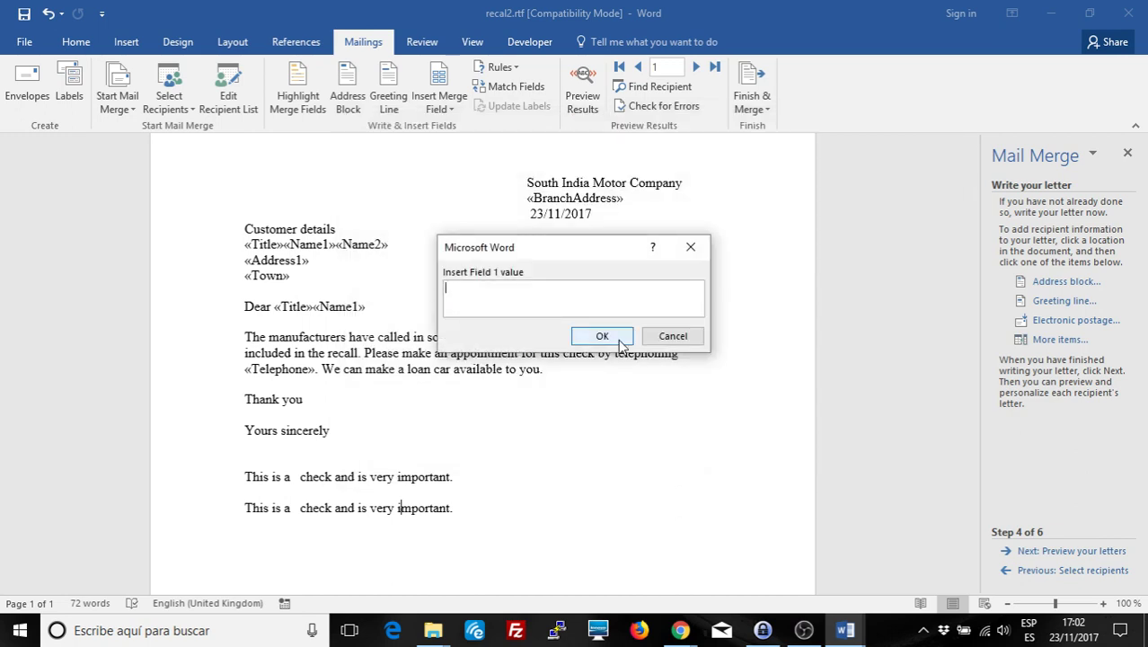
Answer the prompts with 'Test value 1' and 'Test value 2' and dismiss the field error
type("Test v")
type("alue 1")
left_click(606, 338)
type("Test value")
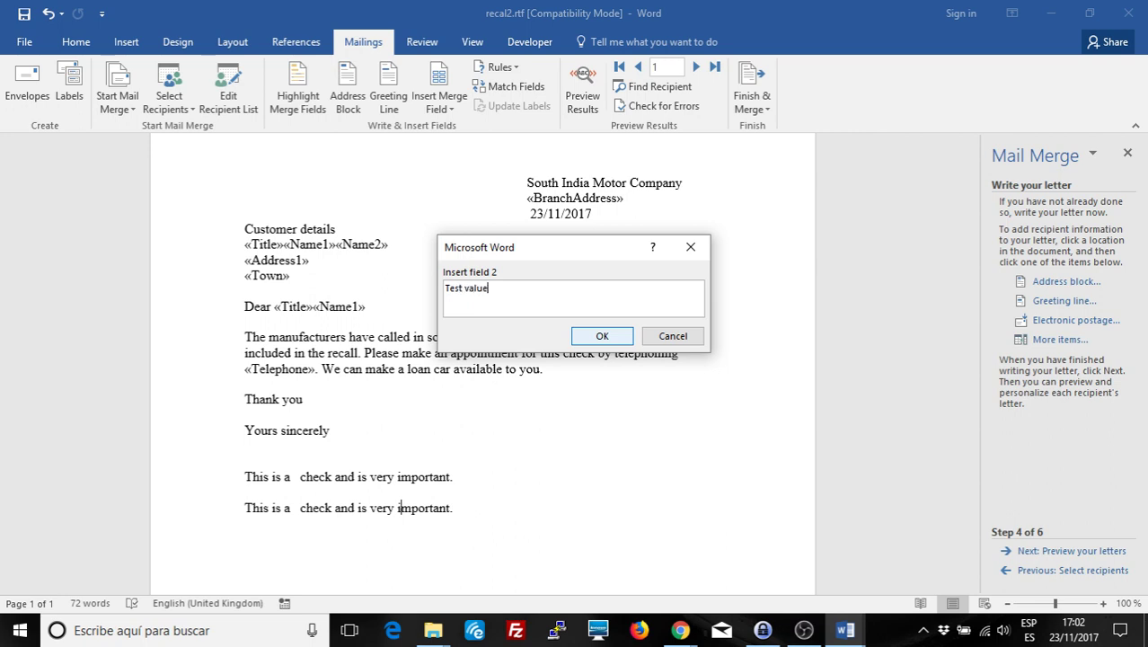
type(" 2")
left_click(596, 337)
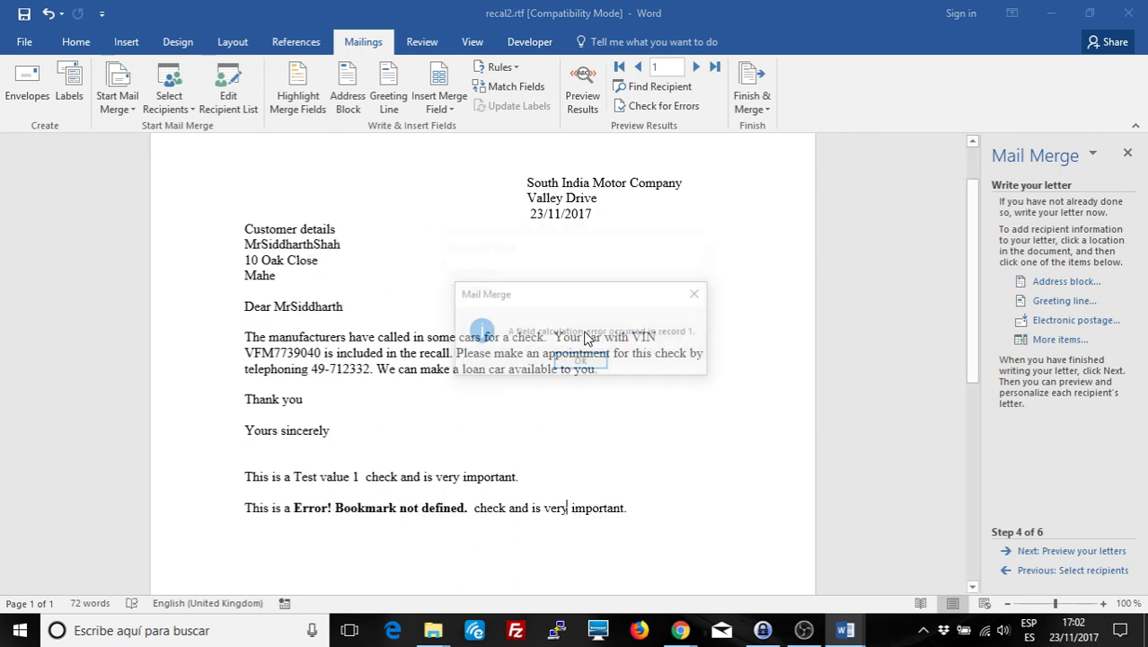
left_click(581, 362)
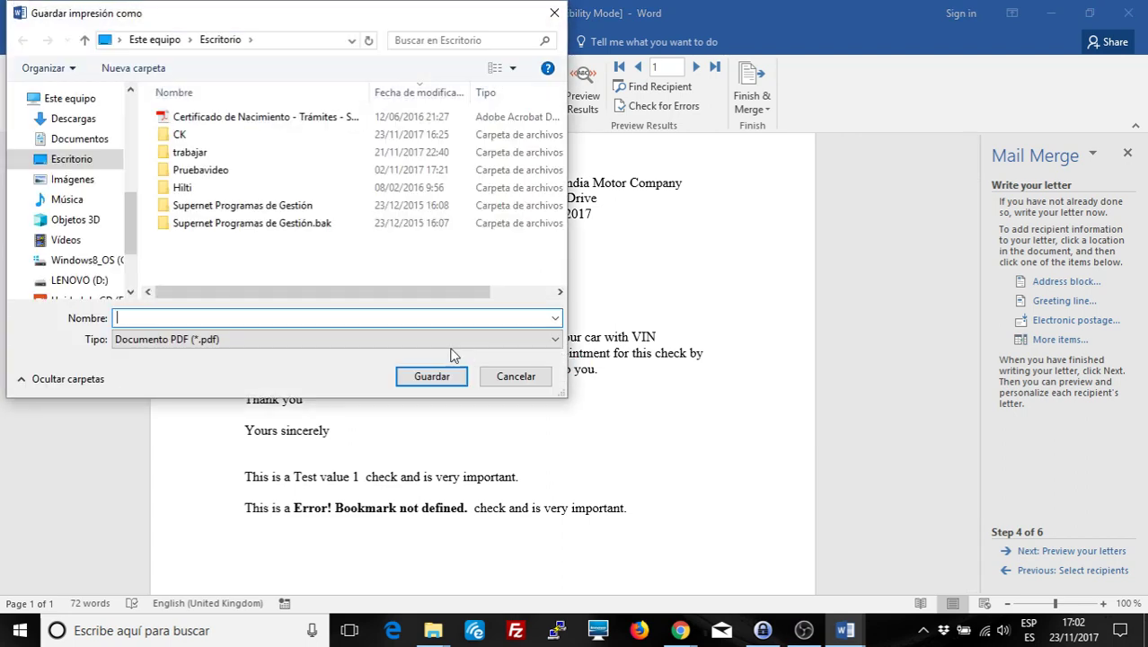
Save the merged letters as ddddd.pdf on the Desktop and open it from Explorer
type("dd")
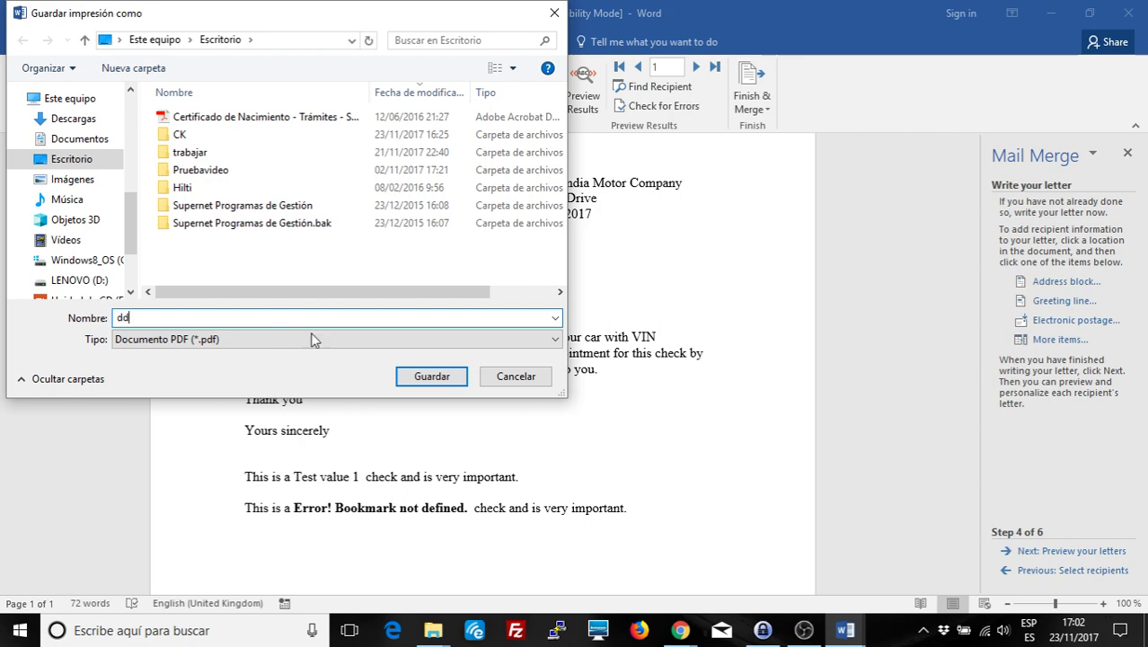
type("ddddd")
left_click(439, 377)
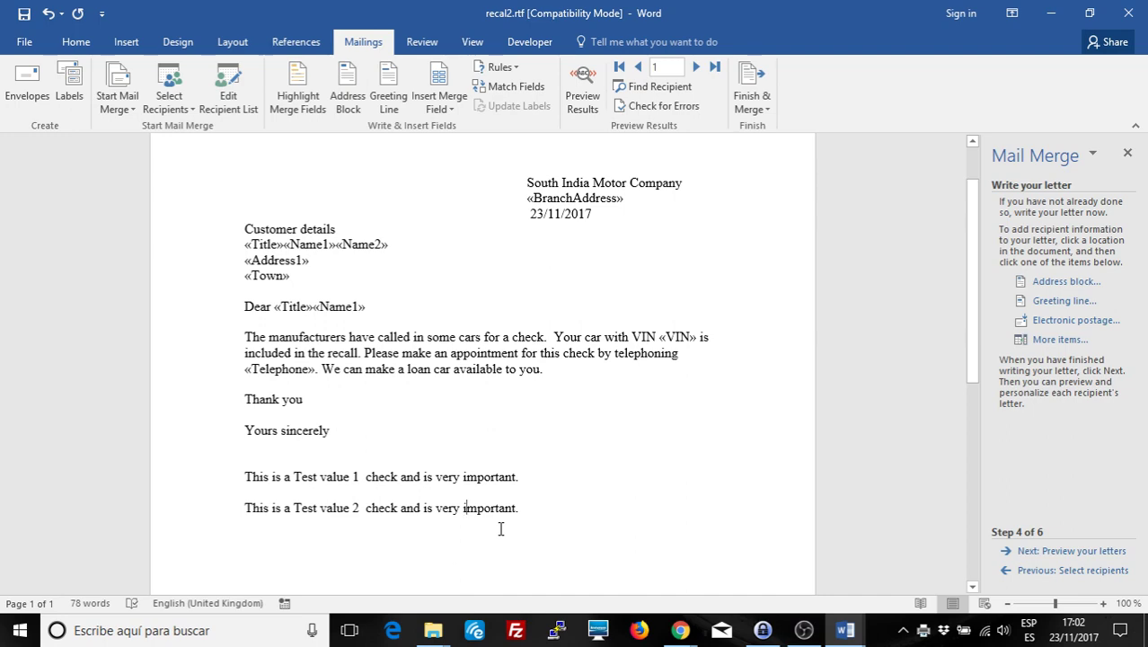
left_click(435, 633)
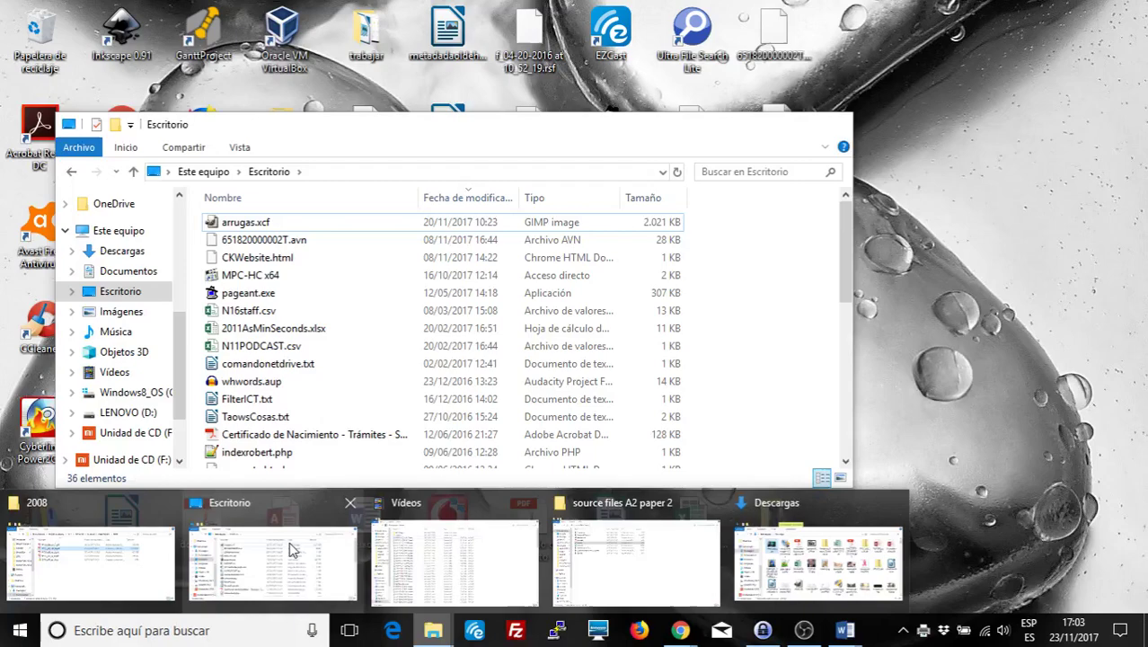
left_click(274, 561)
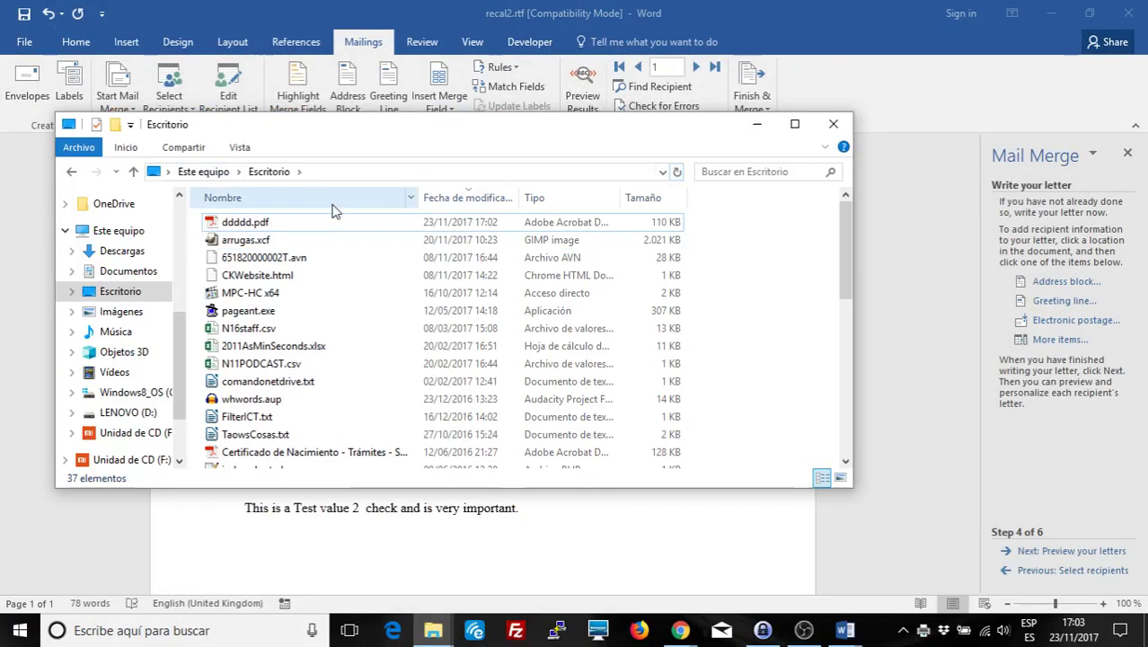
left_click(303, 224)
double_click(303, 225)
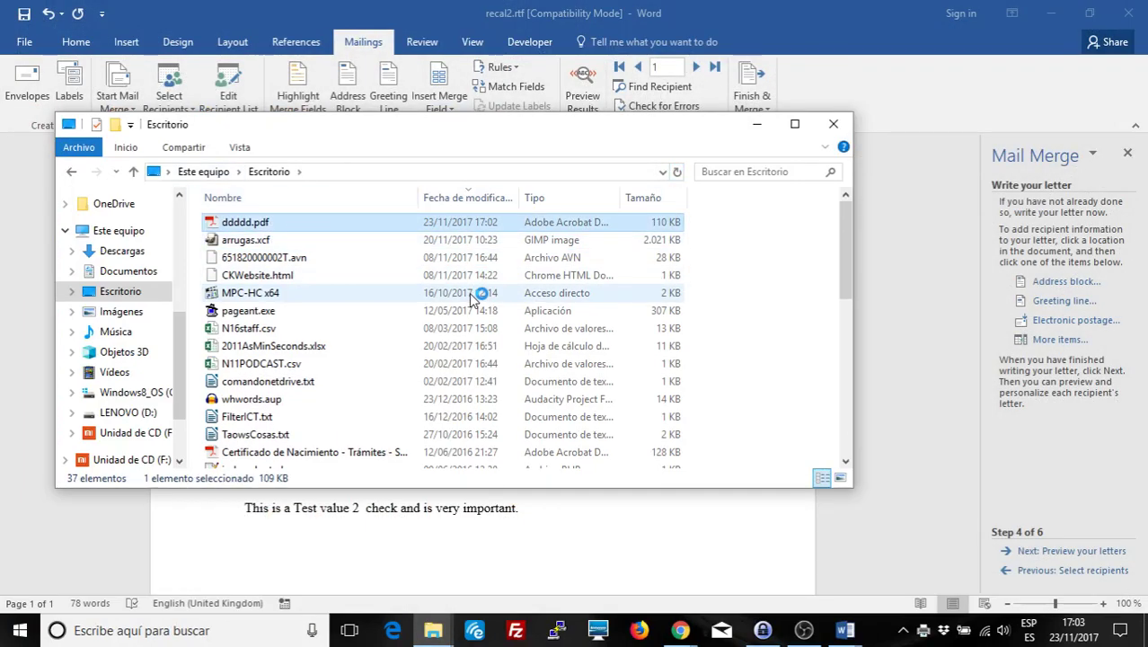
Scroll through the four merged letters in ddddd.pdf, then close Acrobat and hide Explorer
scroll(469, 245, "down", 3)
scroll(468, 242, "down", 3)
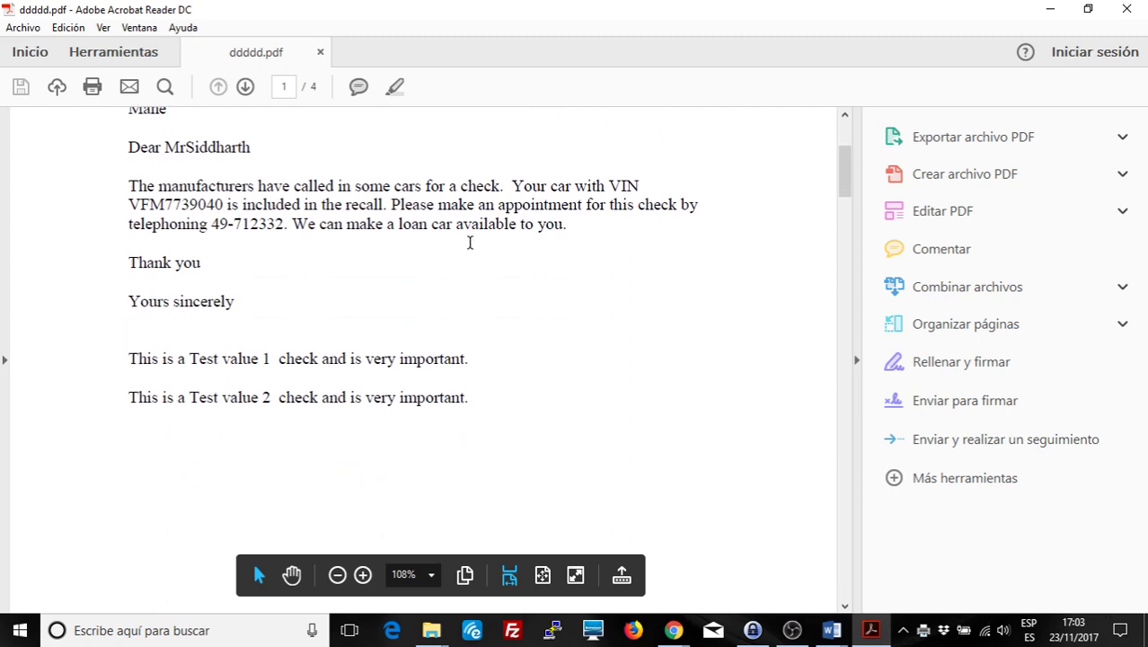
scroll(462, 251, "down", 5)
scroll(459, 254, "down", 5)
scroll(459, 252, "down", 7)
scroll(458, 251, "down", 4)
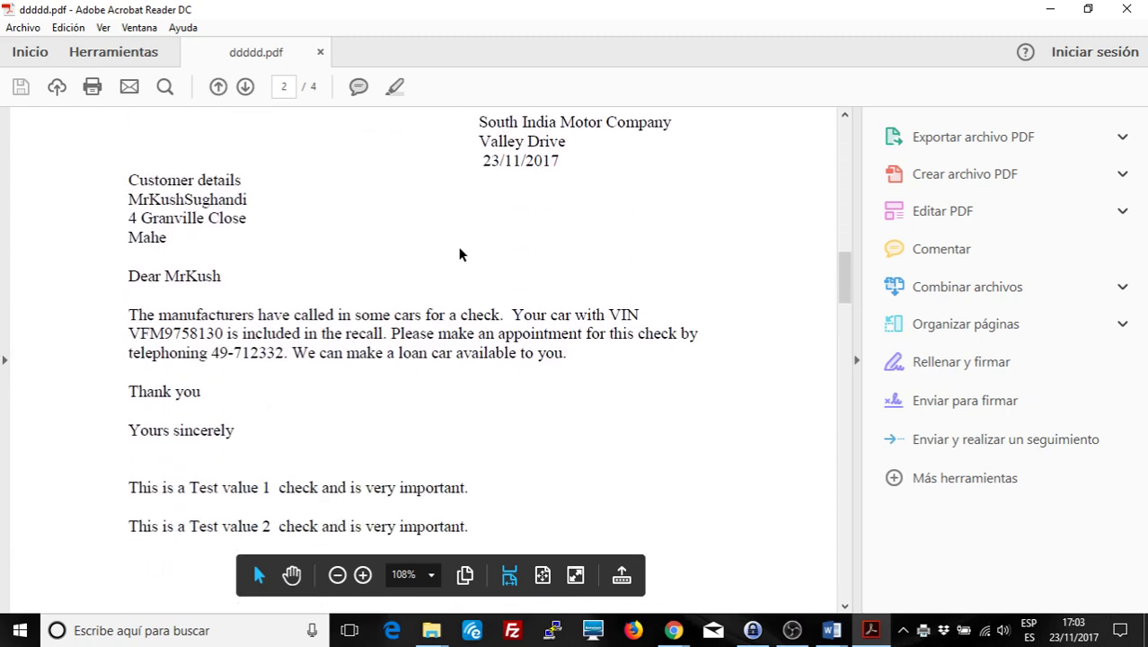
scroll(459, 248, "down", 5)
scroll(461, 244, "down", 1)
scroll(464, 246, "down", 5)
scroll(463, 246, "down", 5)
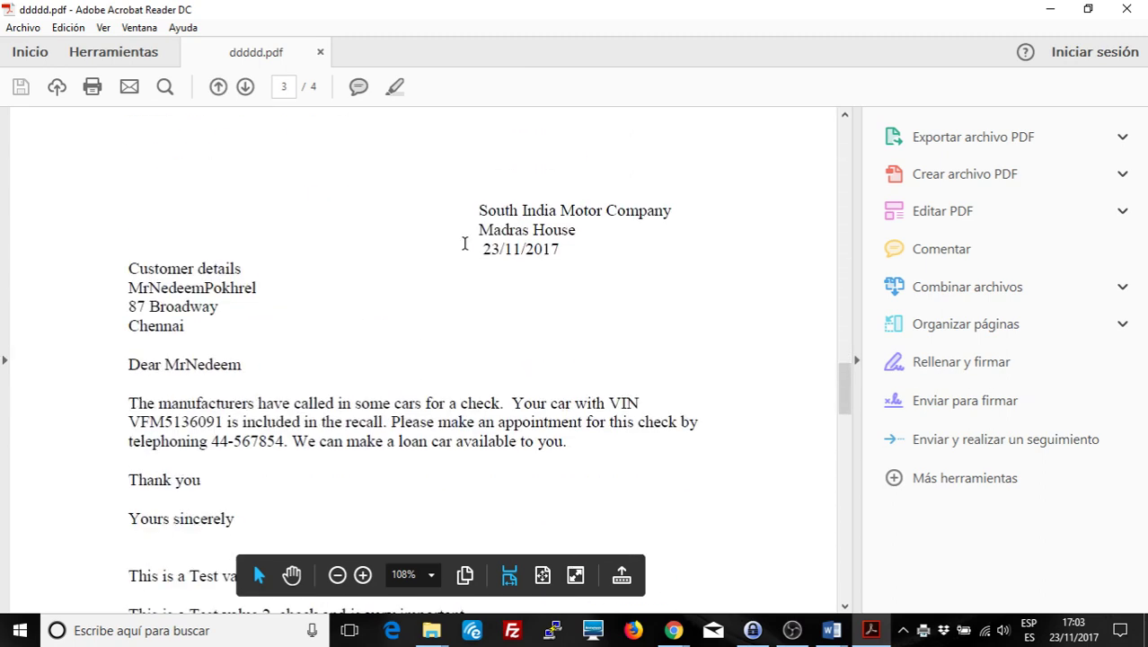
scroll(464, 243, "down", 4)
scroll(464, 242, "down", 5)
scroll(465, 243, "down", 5)
scroll(465, 243, "down", 8)
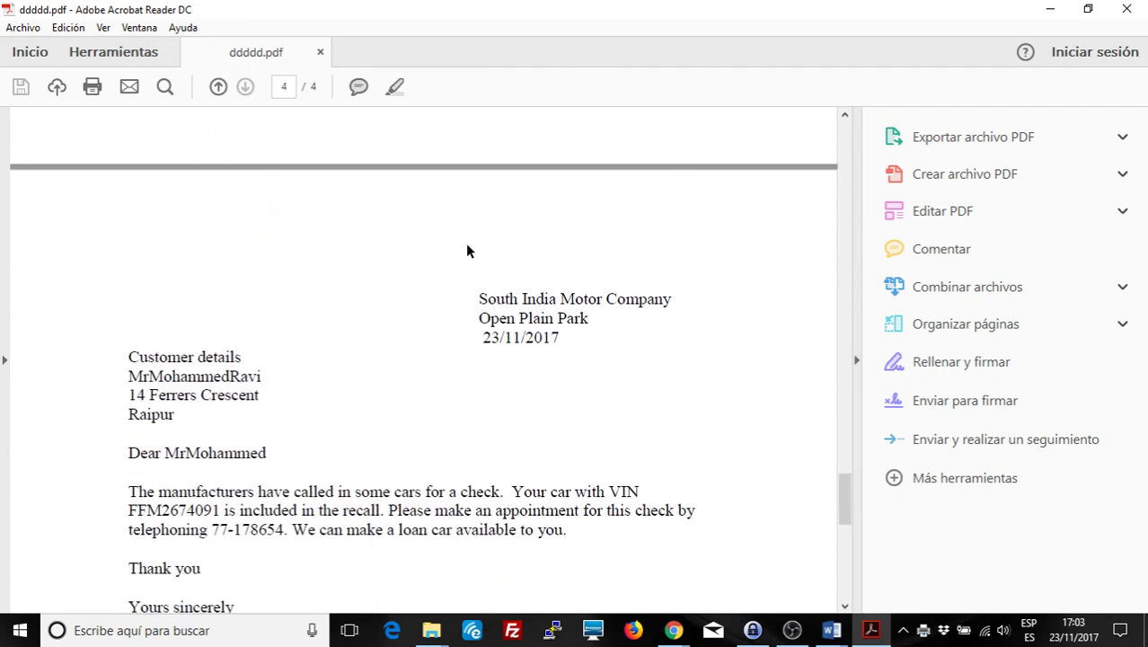
scroll(465, 243, "down", 4)
scroll(466, 244, "down", 5)
scroll(466, 247, "down", 5)
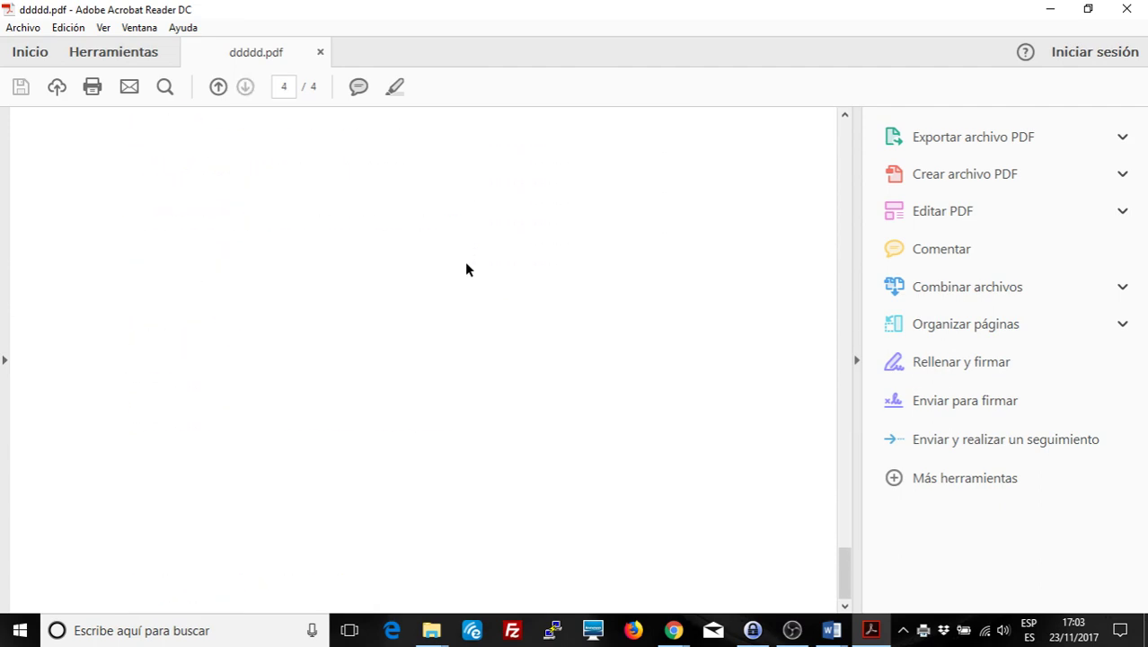
scroll(474, 334, "up", 10)
scroll(477, 322, "up", 1)
scroll(477, 307, "up", 5)
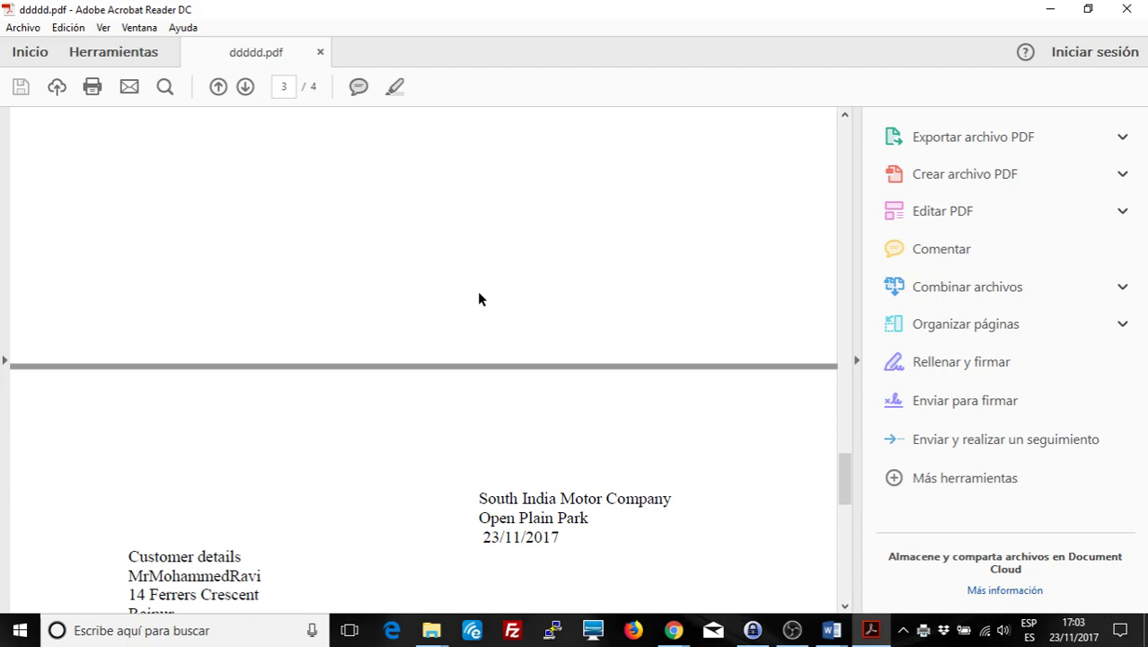
scroll(479, 297, "up", 5)
scroll(484, 281, "down", 5)
left_click(1126, 9)
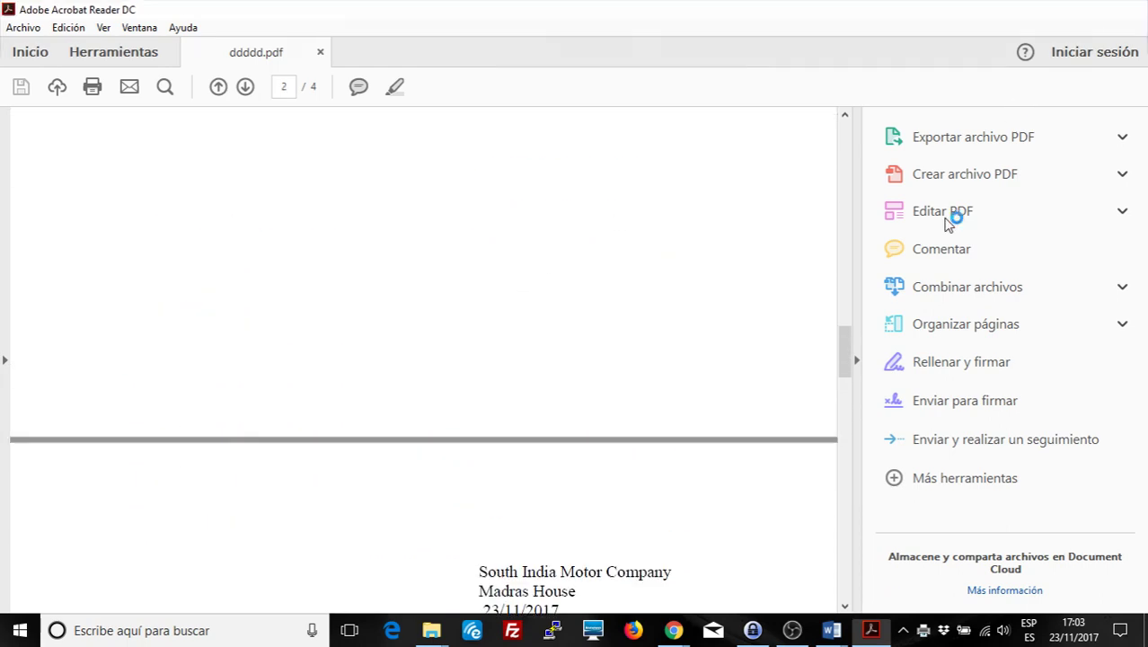
left_click(756, 123)
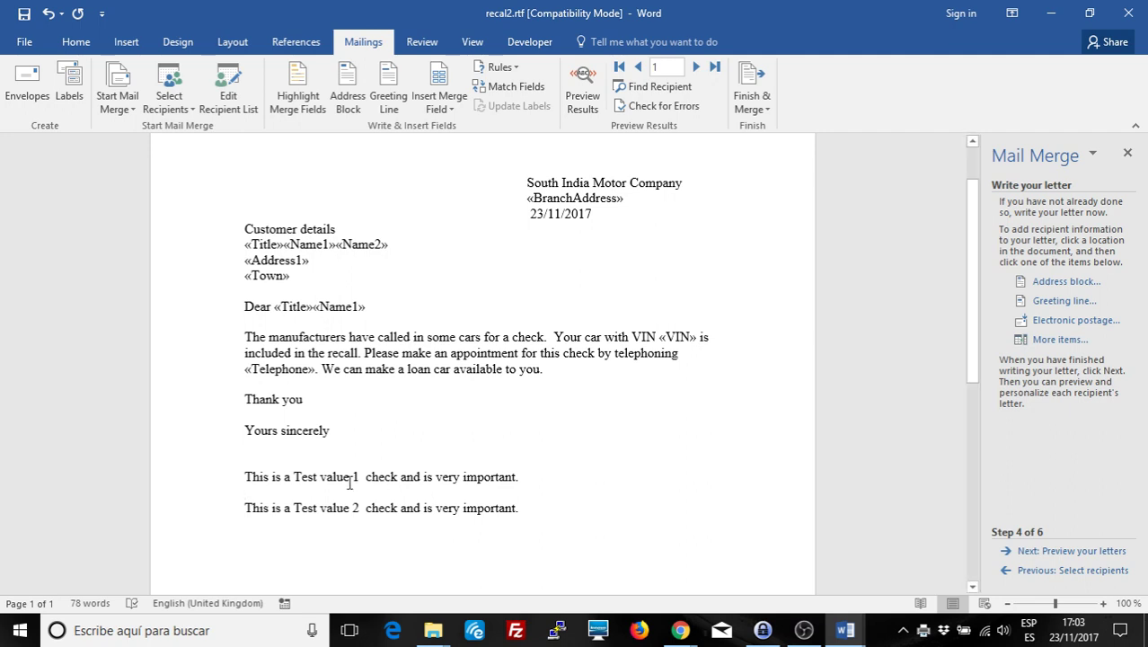
left_click(500, 67)
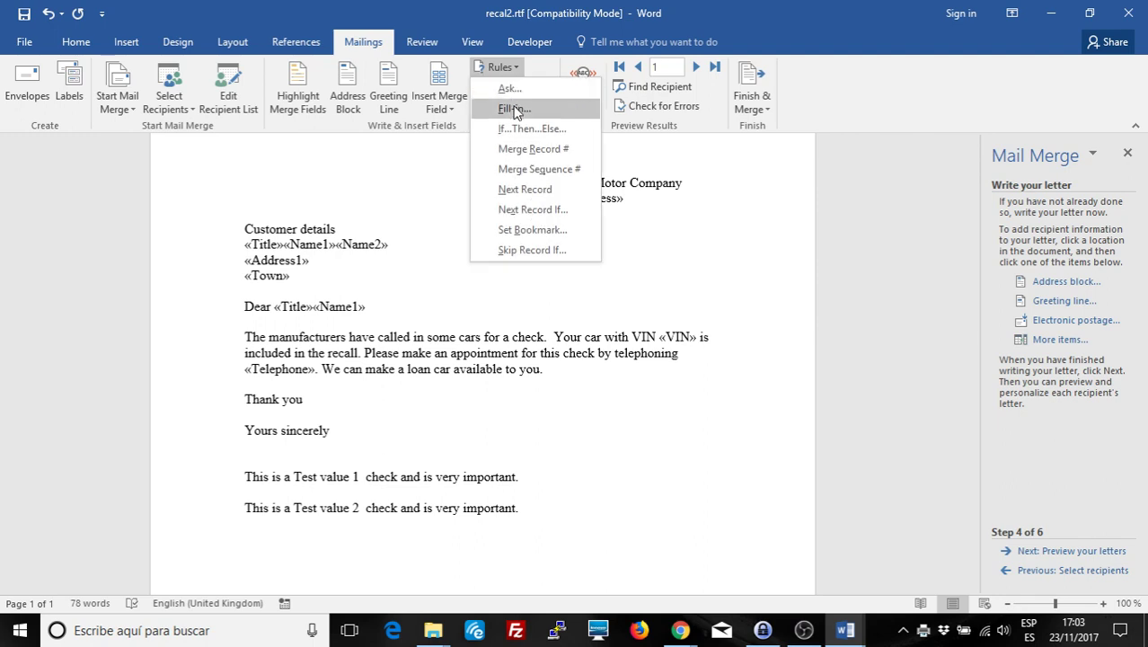
left_click(497, 379)
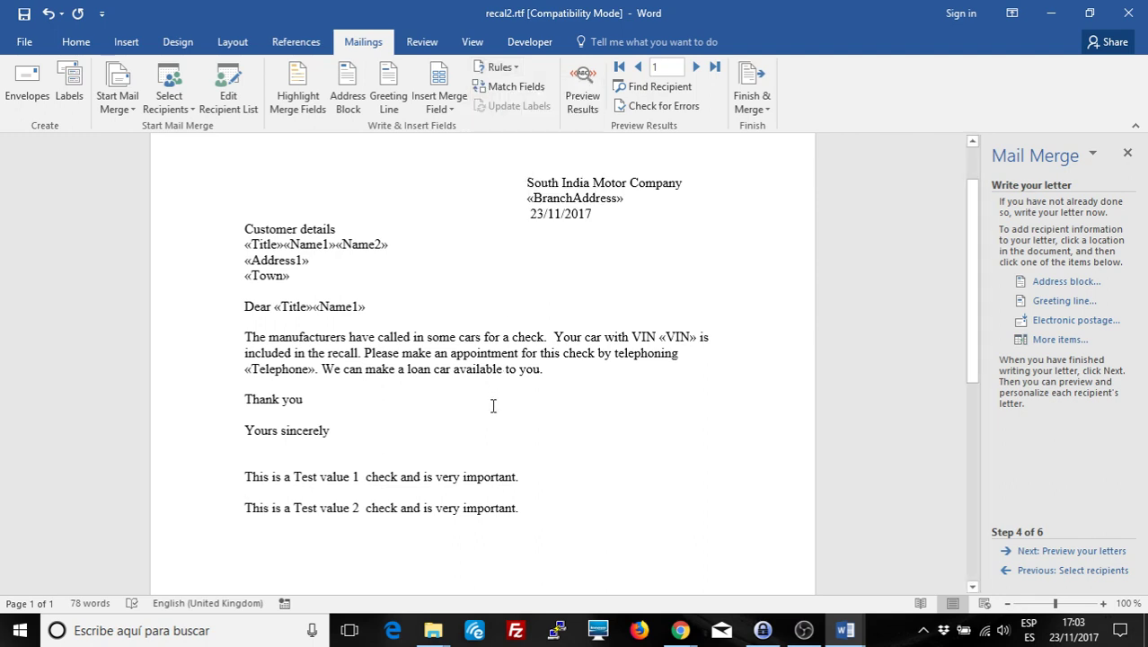